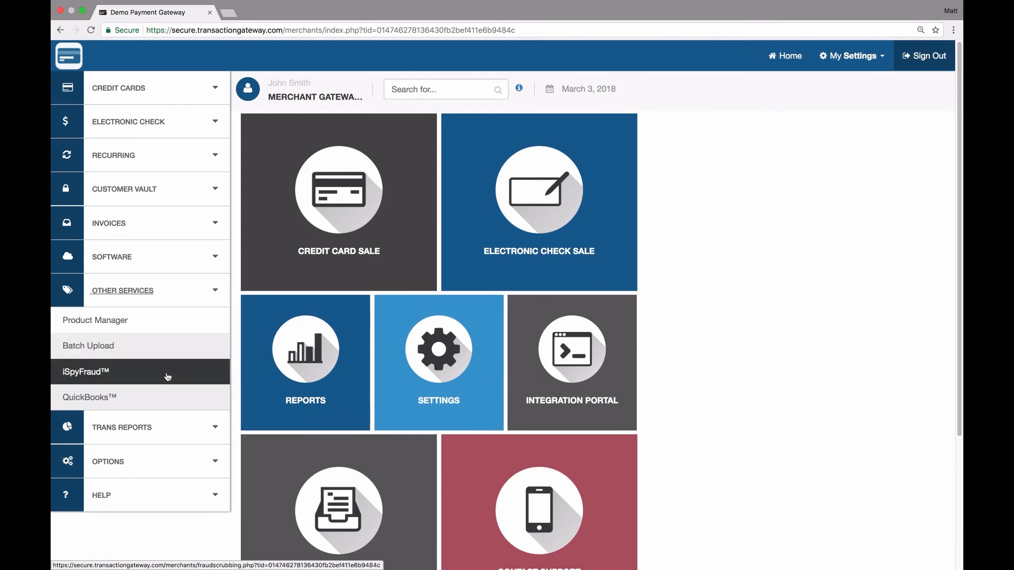
# Open the QuickBooks™ integration page under Other Services in the Demo Payment Gateway portal
pyautogui.click(161, 401)
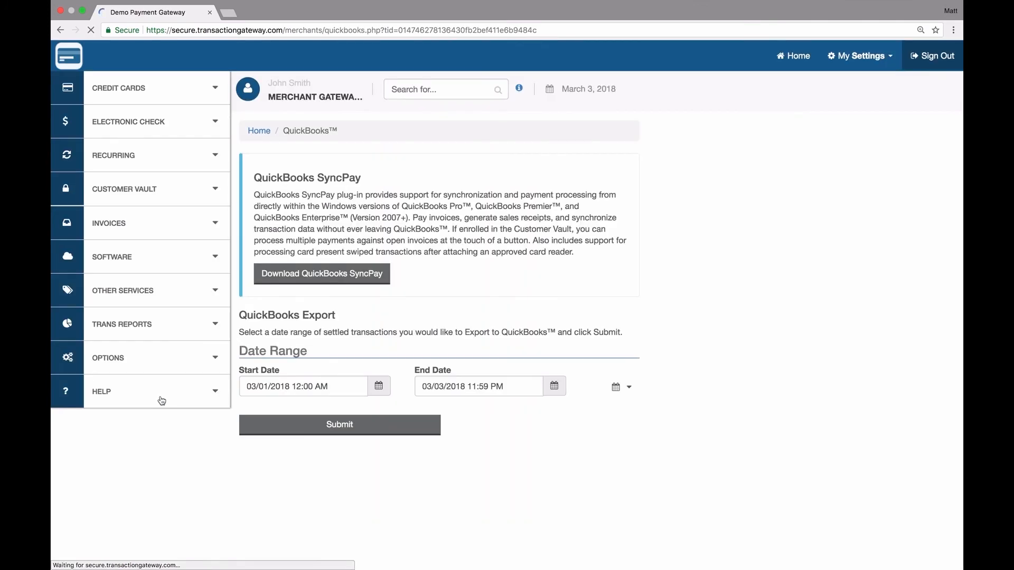
# Download the SyncPay plug-in installer, accept the licence, and install it to the default folder
pyautogui.click(311, 279)
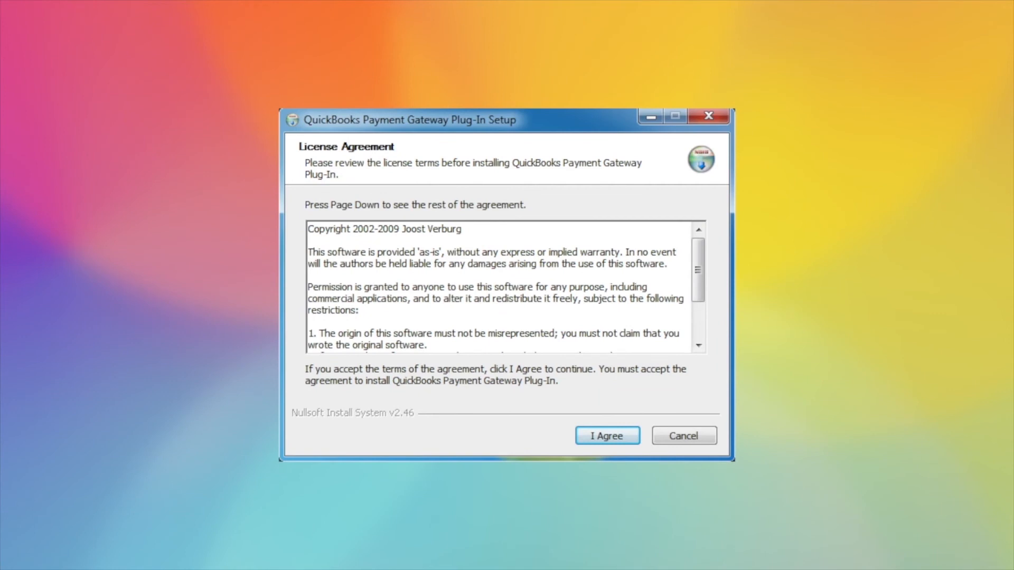
pyautogui.click(607, 435)
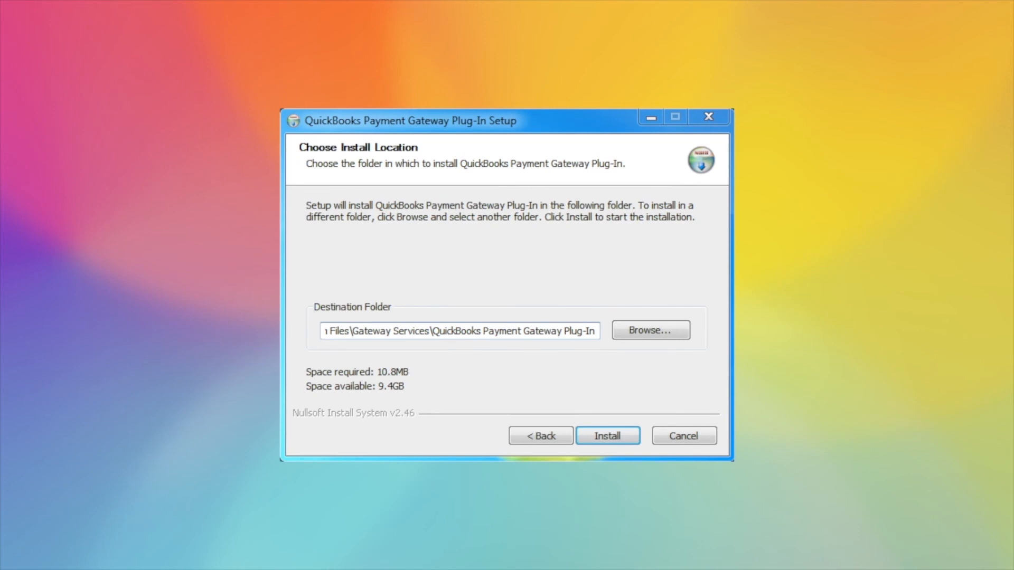
pyautogui.click(608, 436)
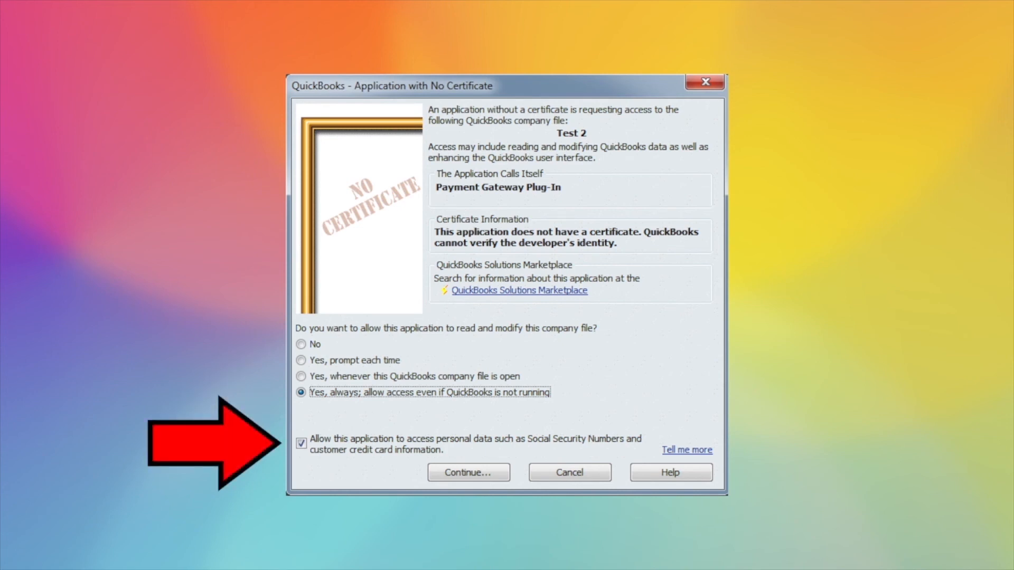
# Give the plug-in 'Yes, always' access to Test 2, including personal data, and finish setup
pyautogui.click(469, 472)
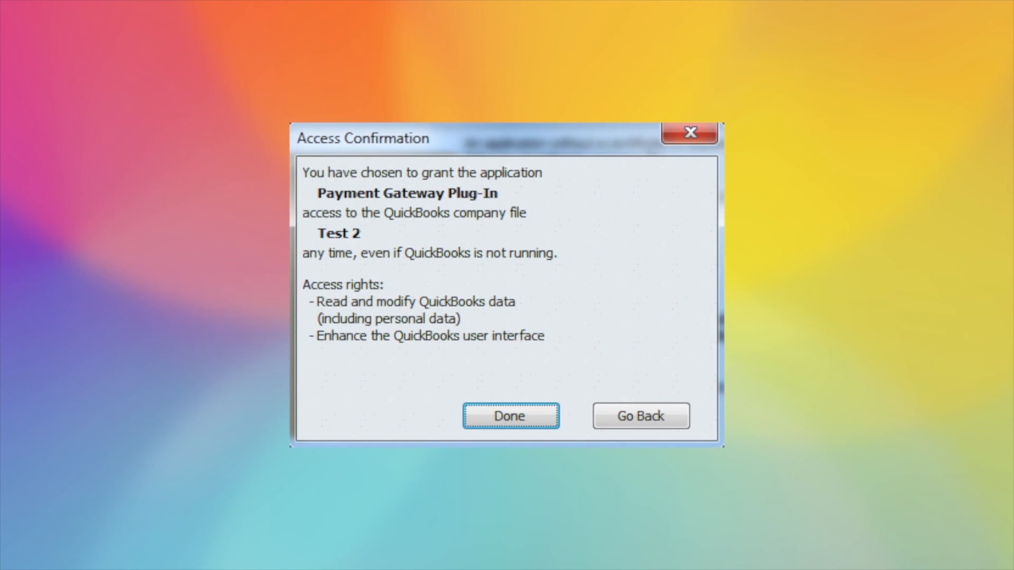
pyautogui.click(510, 416)
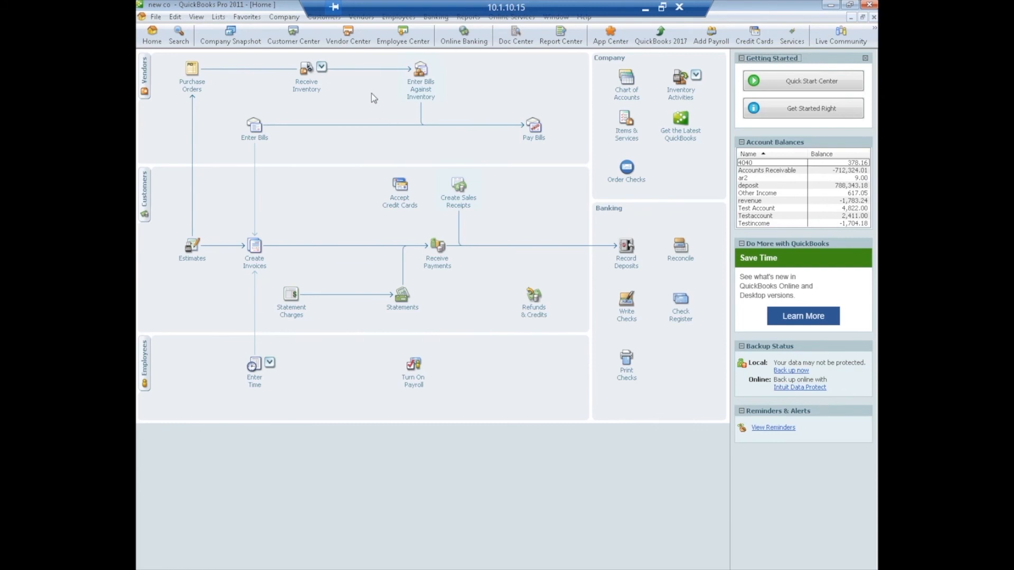
# Review the plug-in's General and Receipts & Signatures settings, keeping the Brother MFC-9320CW printer, and save them
pyautogui.click(323, 19)
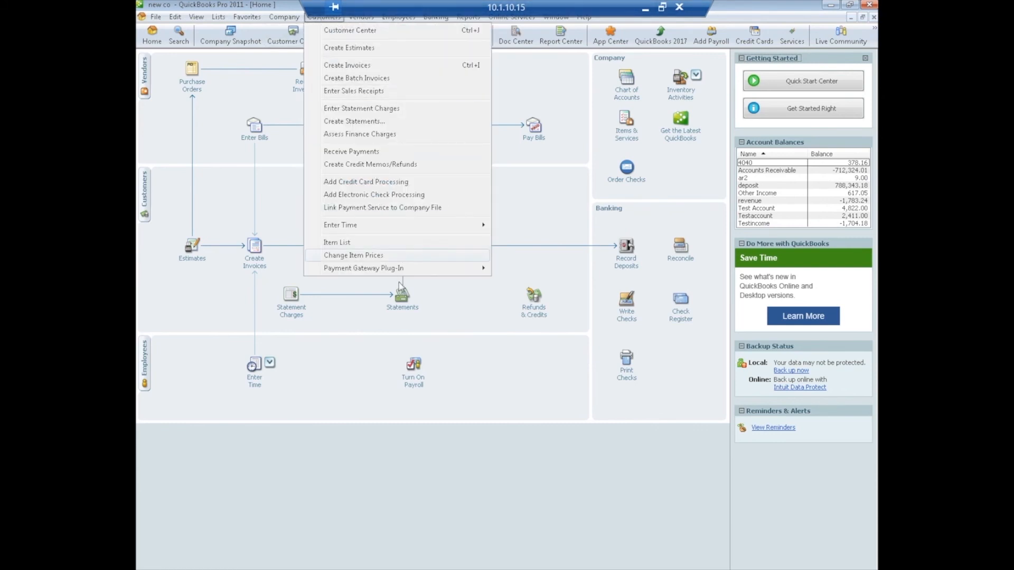
pyautogui.moveTo(399, 272)
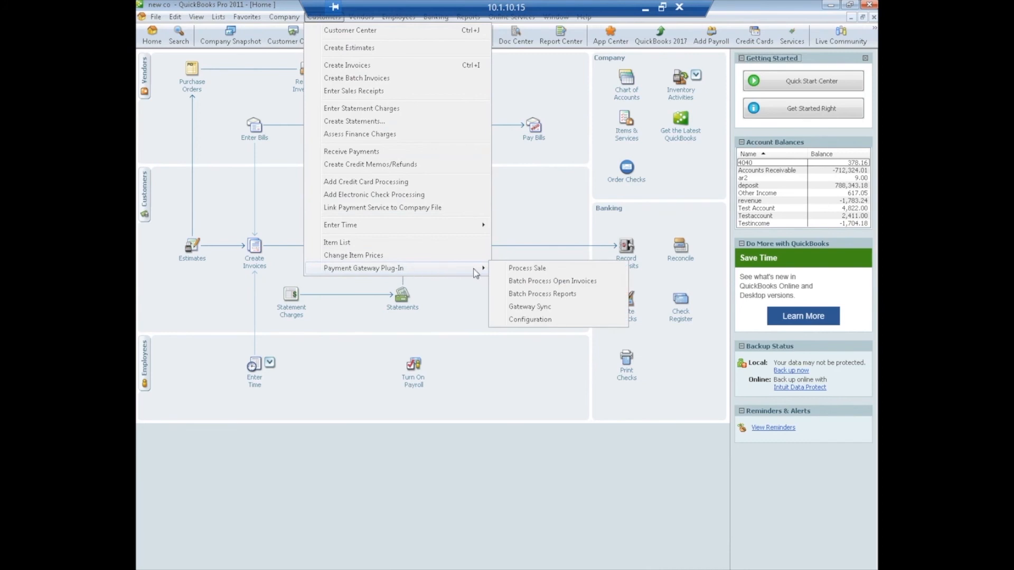
pyautogui.click(534, 320)
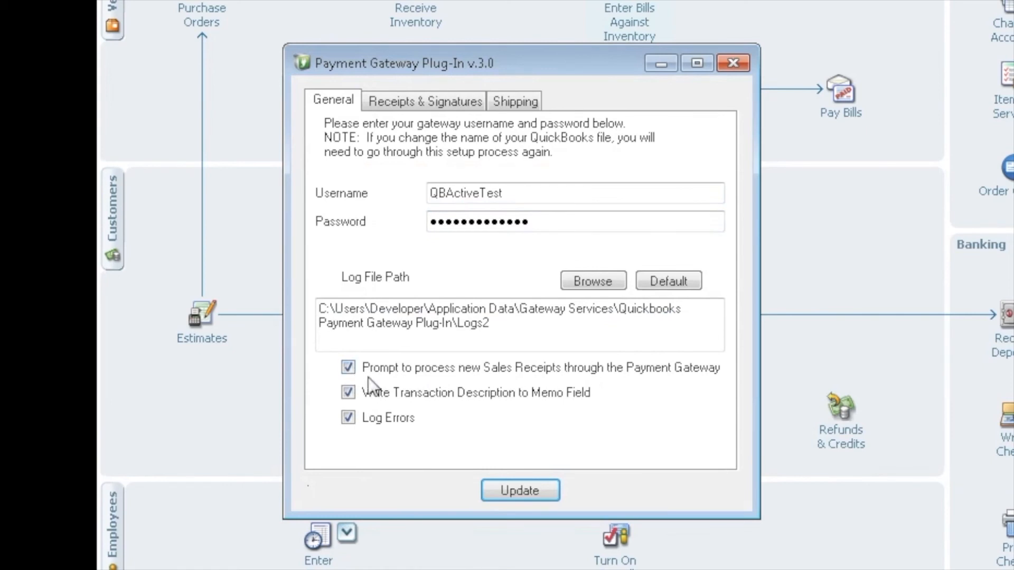
pyautogui.click(411, 100)
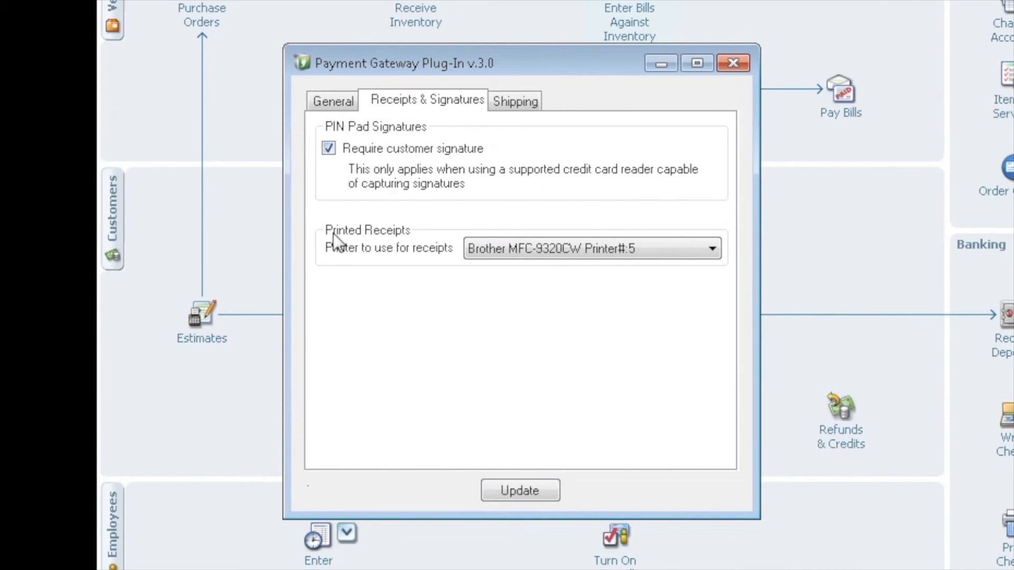
pyautogui.click(715, 250)
pyautogui.click(715, 249)
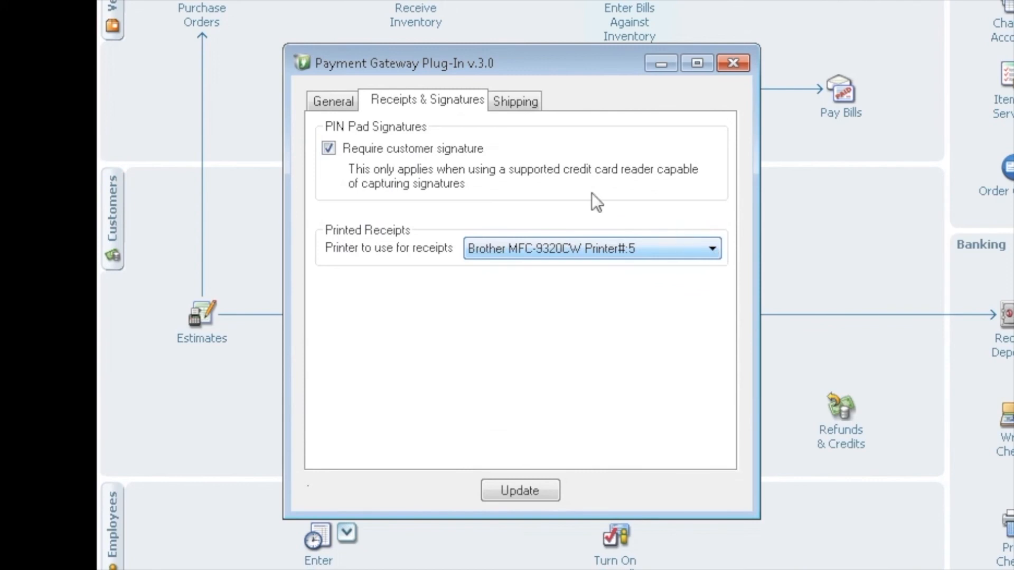
pyautogui.click(338, 102)
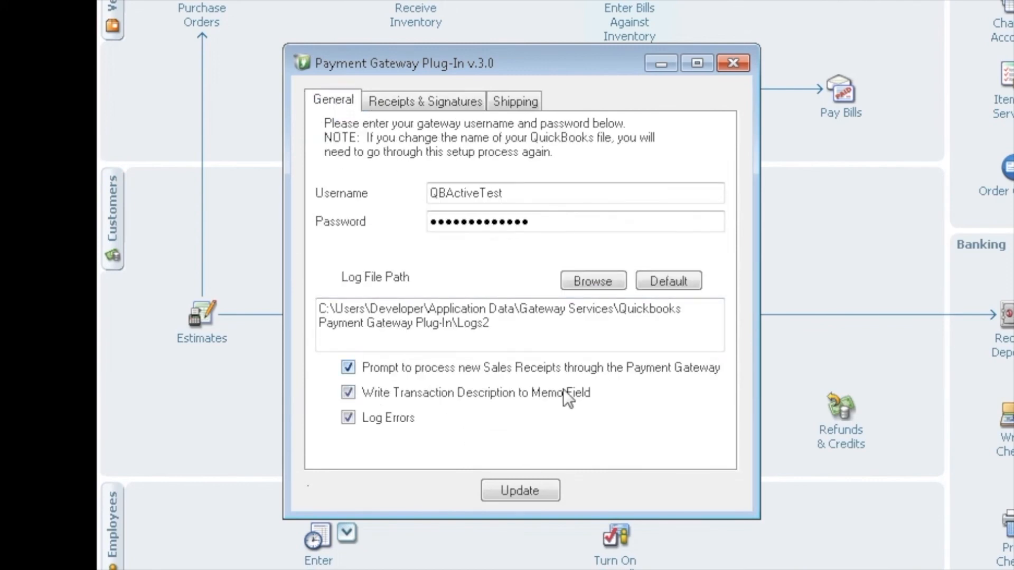
pyautogui.click(555, 492)
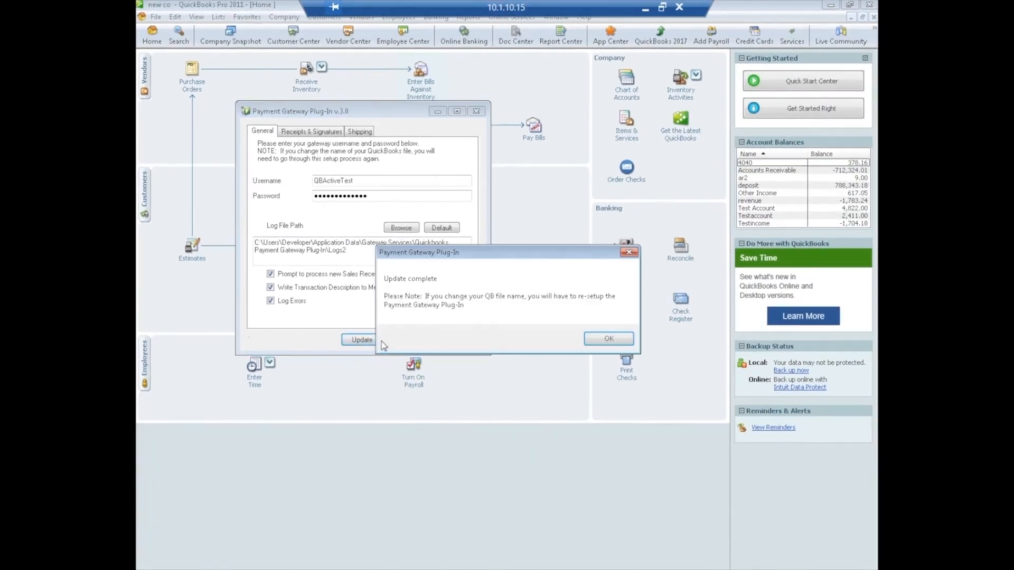
pyautogui.click(601, 340)
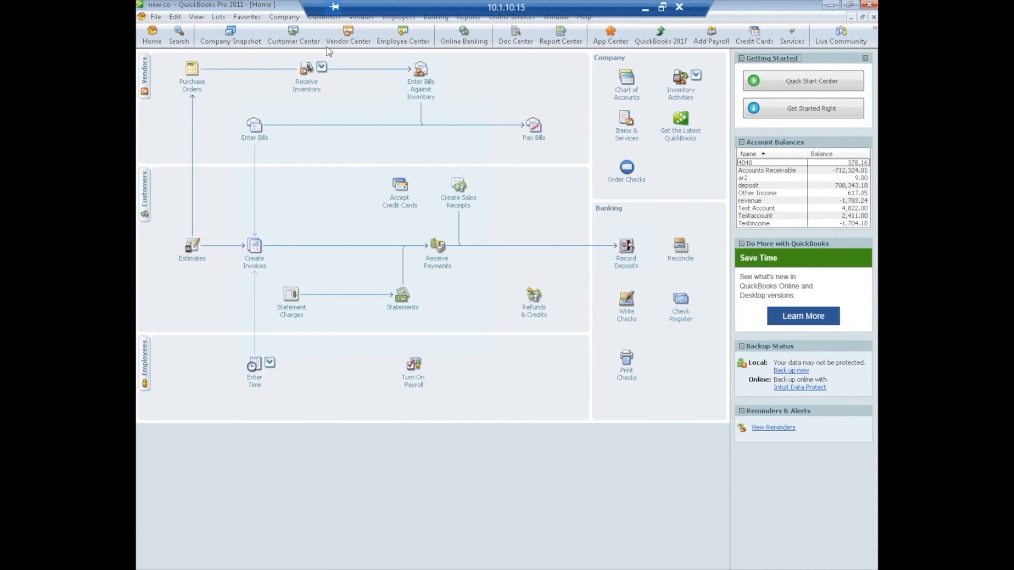
# Start a Payment Gateway Process Sale and select the paying customer
pyautogui.click(324, 17)
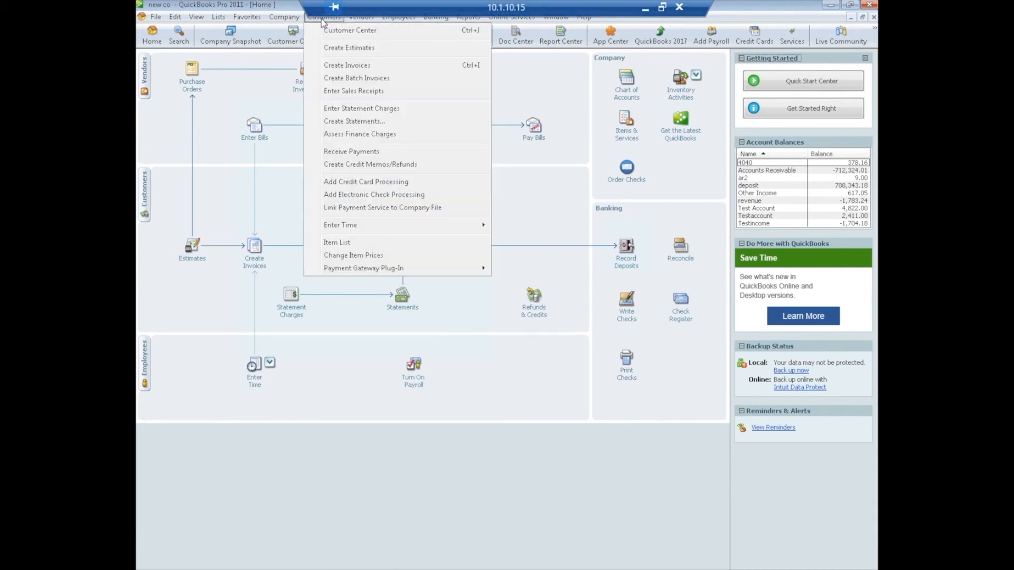
pyautogui.moveTo(343, 269)
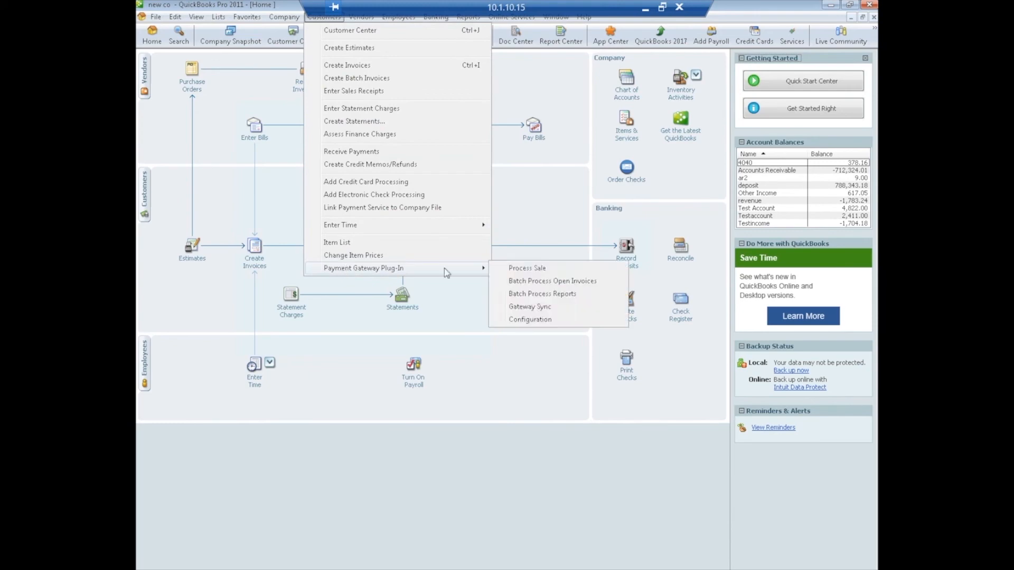
pyautogui.click(533, 271)
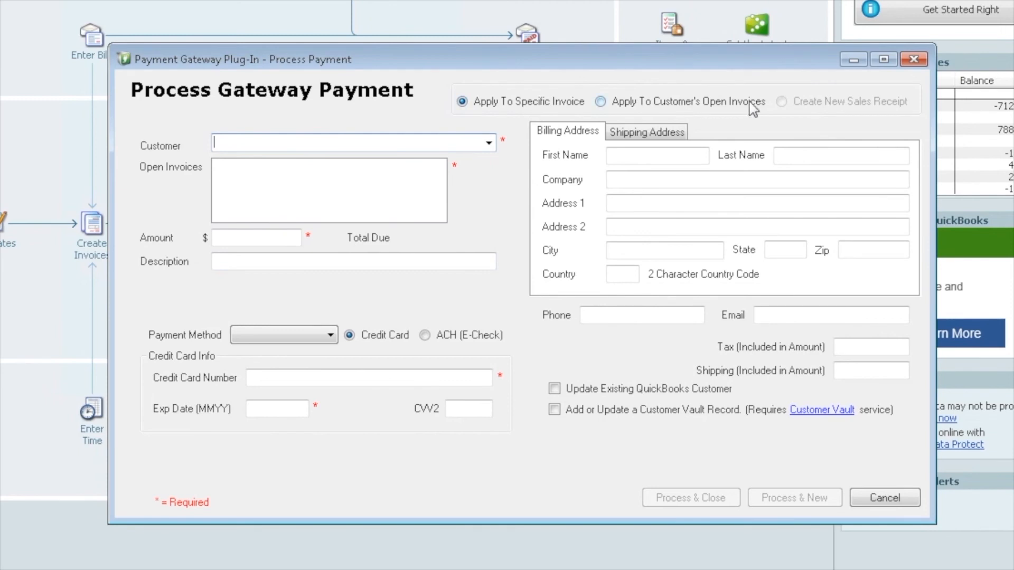
pyautogui.click(489, 143)
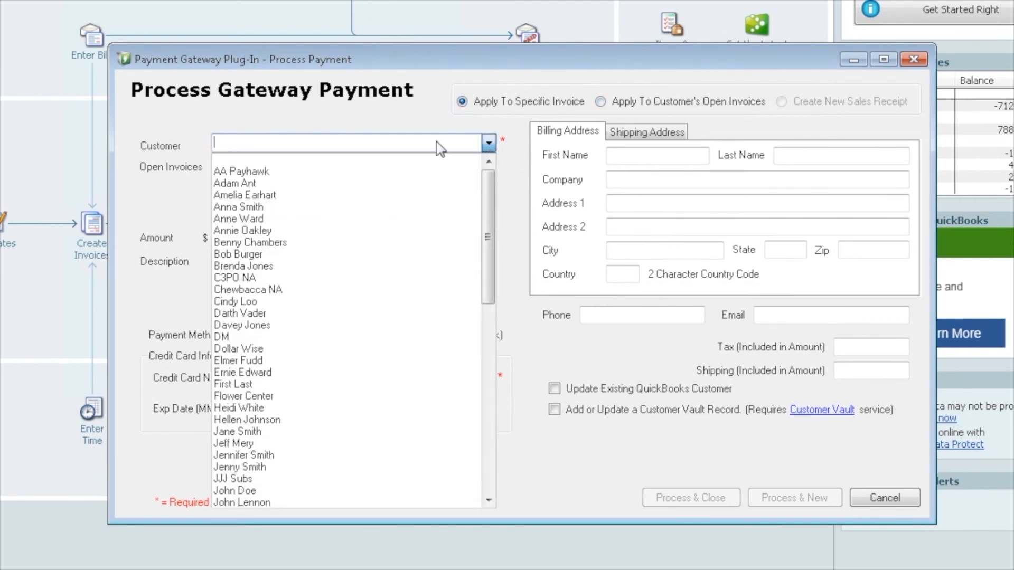
pyautogui.click(247, 210)
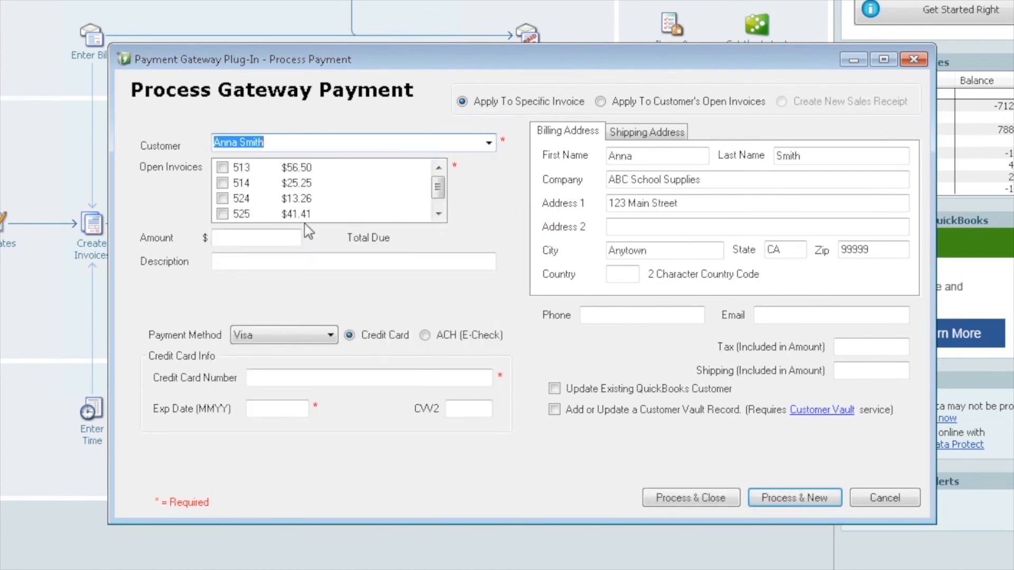
# Tick invoices 513, 524 and 526 ($56.50, $13.26, $522.00) for a $591.76 total
pyautogui.click(438, 214)
pyautogui.click(439, 169)
pyautogui.click(223, 168)
pyautogui.click(223, 199)
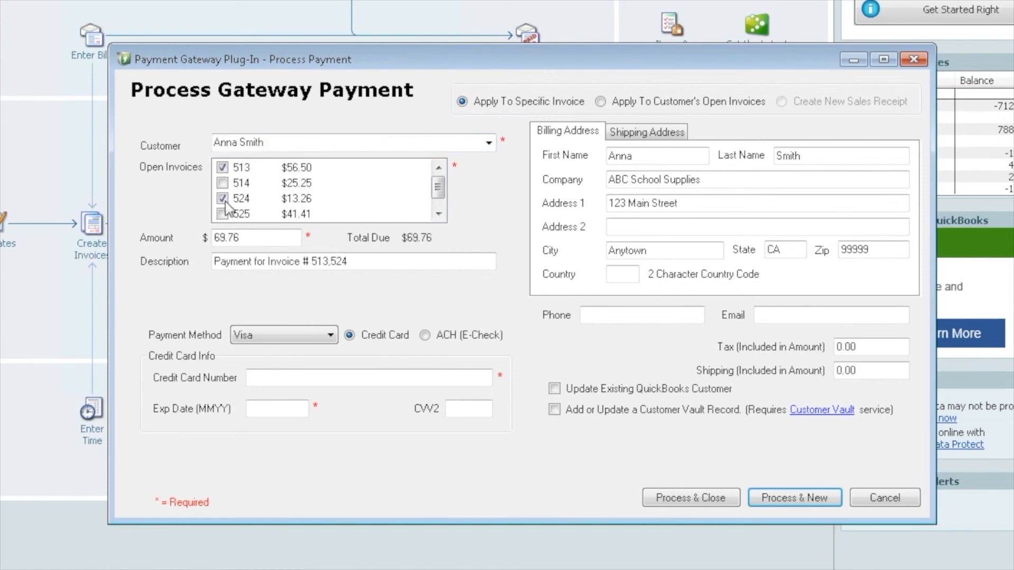
pyautogui.click(439, 214)
pyautogui.click(223, 214)
pyautogui.scroll(1, 443, 194)
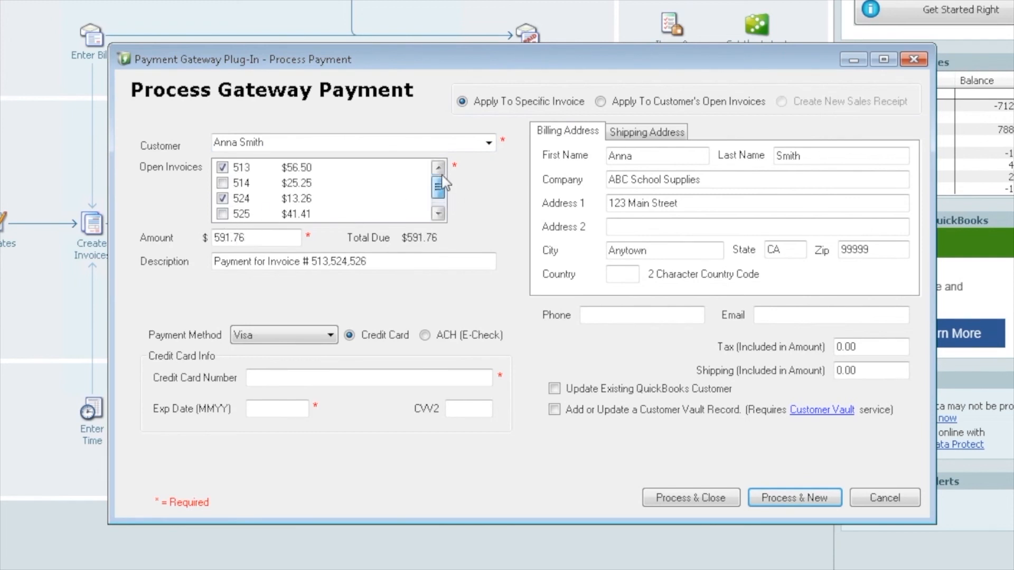
# Try applying 300.00 across all open invoices, then revert to paying a specific invoice
pyautogui.click(601, 102)
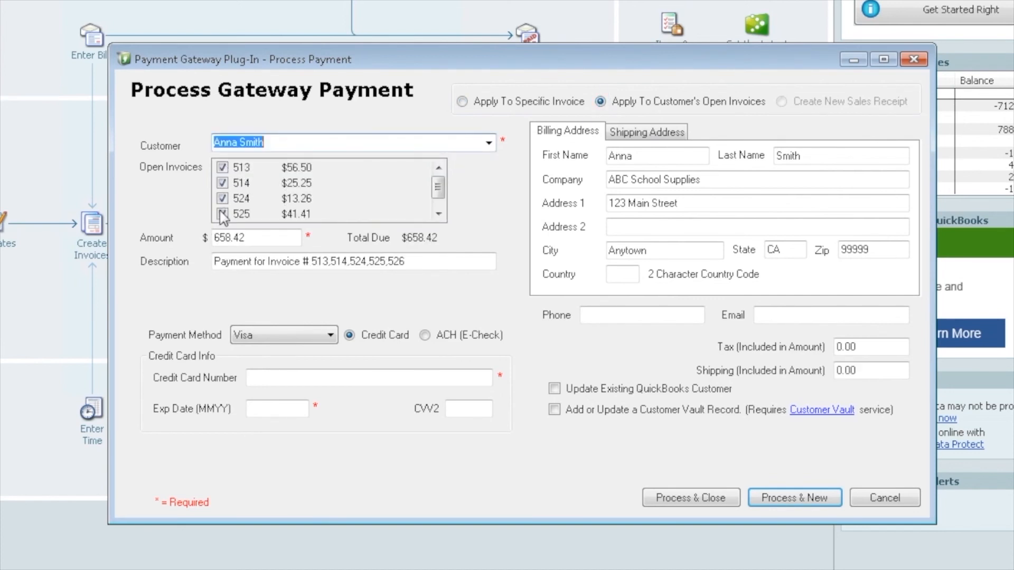
pyautogui.click(241, 239)
pyautogui.doubleClick(241, 238)
pyautogui.write('300.00')
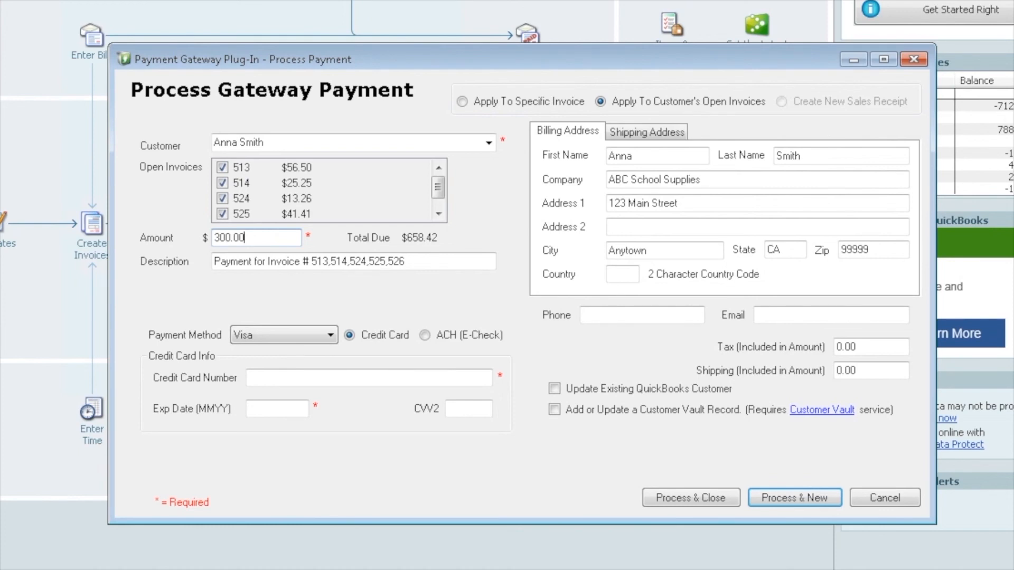
pyautogui.click(463, 101)
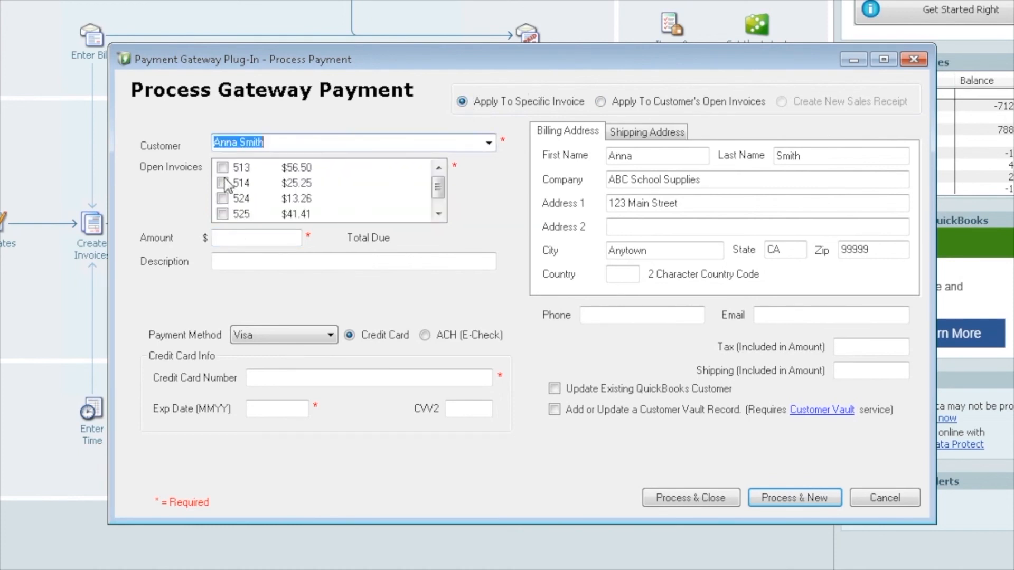
# Tick the $56.50 invoice 513 and enter the Visa card number, expiry date and security code
pyautogui.click(223, 167)
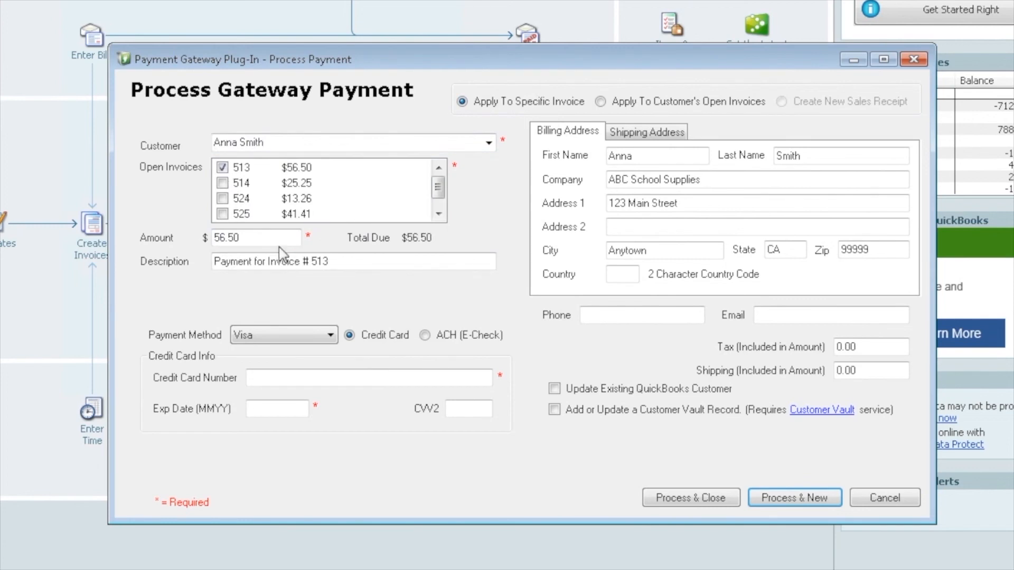
pyautogui.click(248, 238)
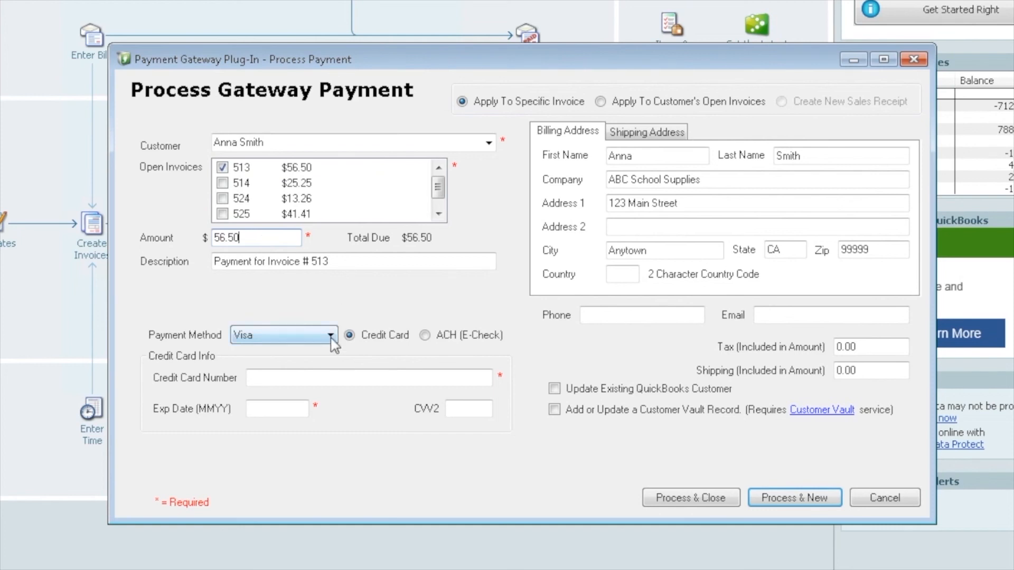
pyautogui.click(269, 379)
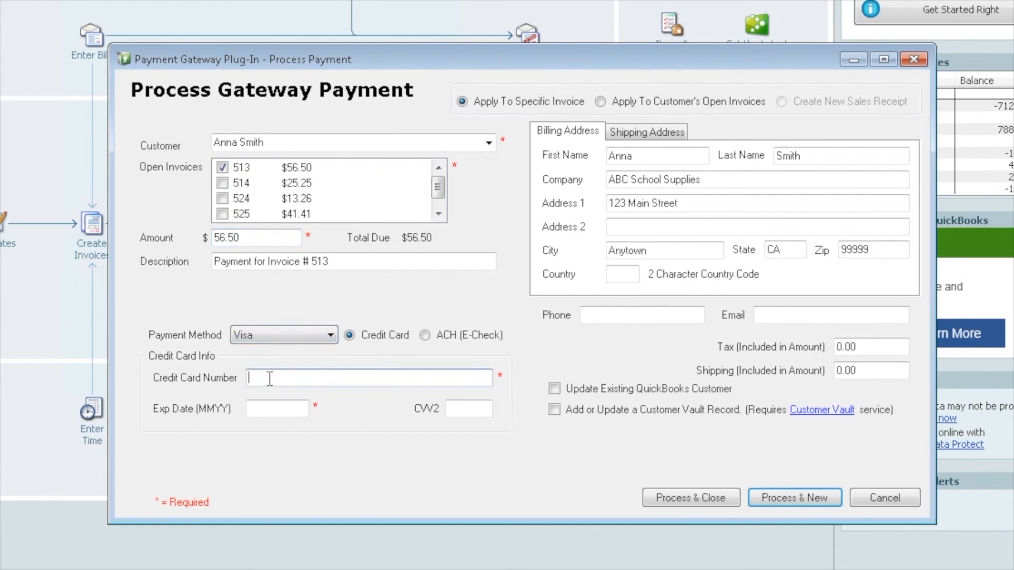
pyautogui.write('4111111111111111')
pyautogui.press('Tab')
pyautogui.write('1218')
pyautogui.click(465, 410)
pyautogui.write('999')
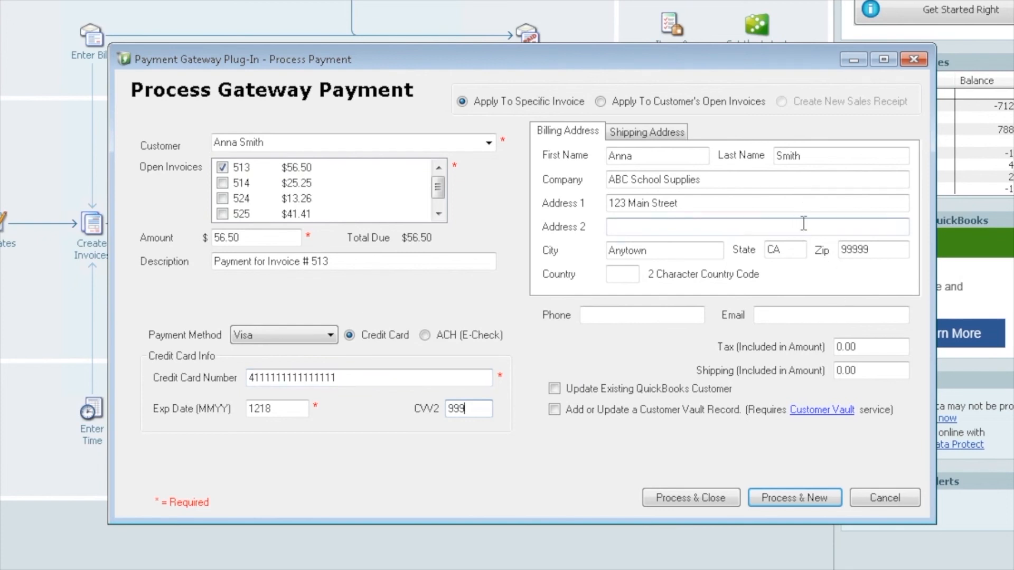
# Check the shipping and billing addresses, briefly editing the billing street number and restoring it
pyautogui.click(663, 132)
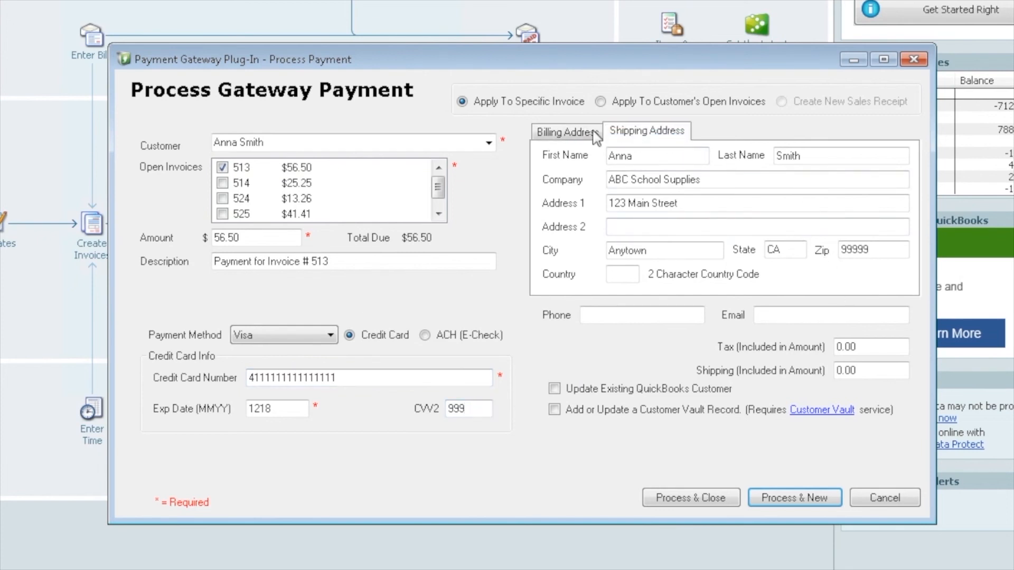
pyautogui.click(554, 132)
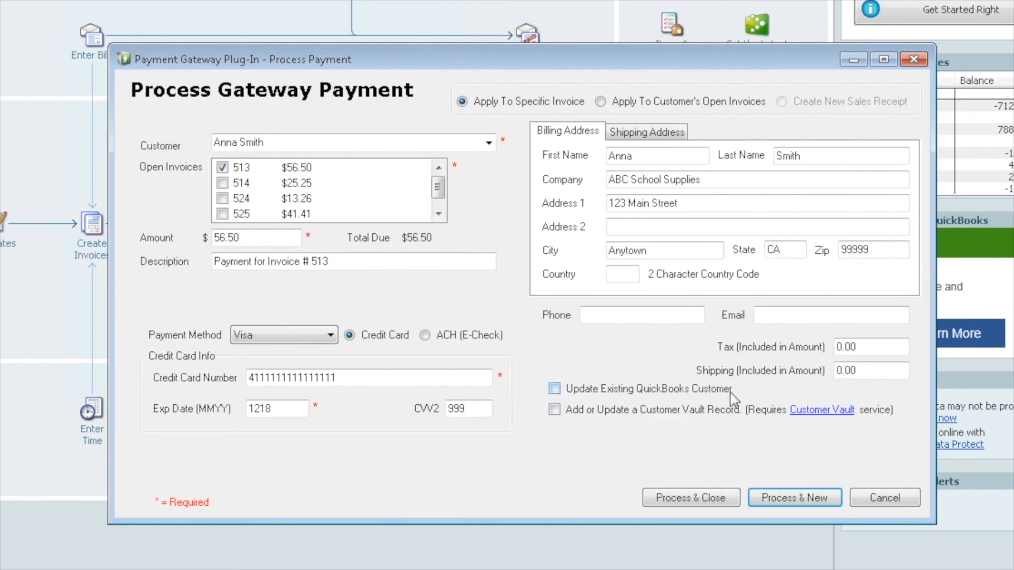
pyautogui.click(555, 389)
pyautogui.click(624, 204)
pyautogui.click(611, 204)
pyautogui.press('Delete')
pyautogui.press('Delete')
pyautogui.press('Delete')
pyautogui.press('Delete')
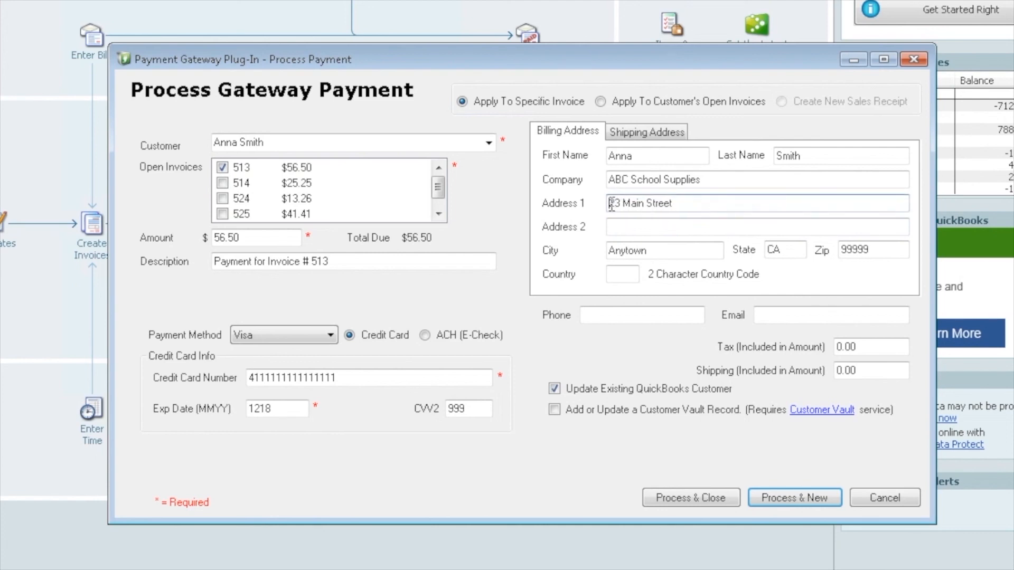
pyautogui.write('456')
pyautogui.press('BackSpace')
pyautogui.press('BackSpace')
pyautogui.press('BackSpace')
pyautogui.write('123')
# Switch from updating the existing record to adding a customer vault record, then process the charge
pyautogui.click(555, 389)
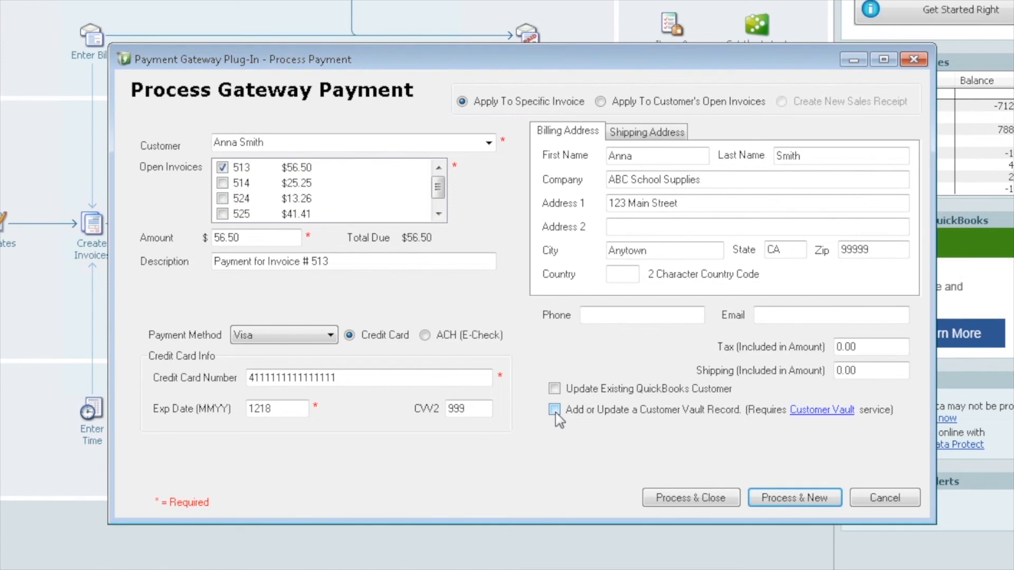
pyautogui.click(554, 410)
pyautogui.click(711, 500)
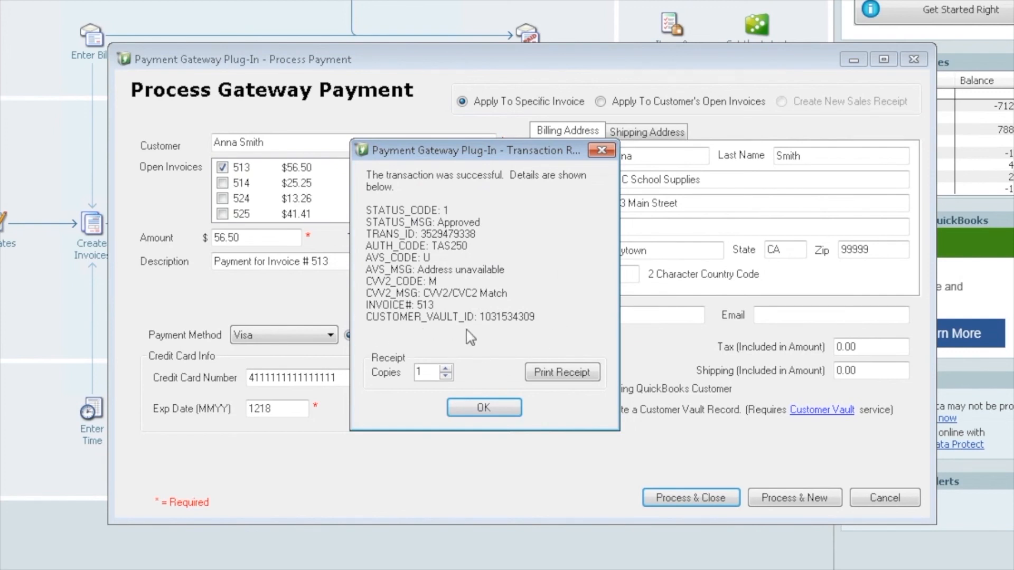
# Adjust the receipt copies, accept the approved result, and save the $56.50 payment for invoice 513
pyautogui.click(447, 368)
pyautogui.click(447, 368)
pyautogui.click(448, 376)
pyautogui.click(447, 377)
pyautogui.click(484, 409)
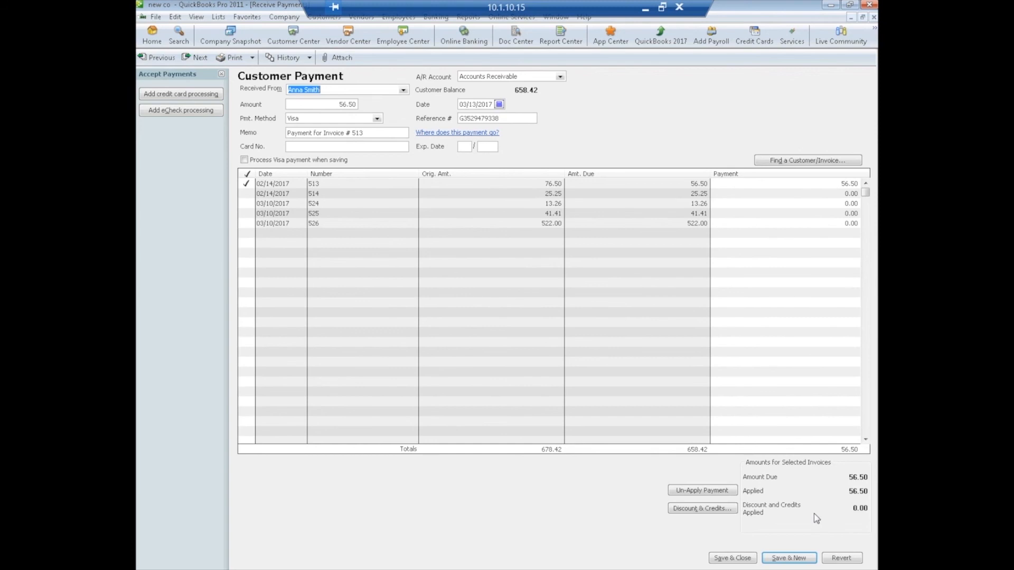
pyautogui.click(738, 559)
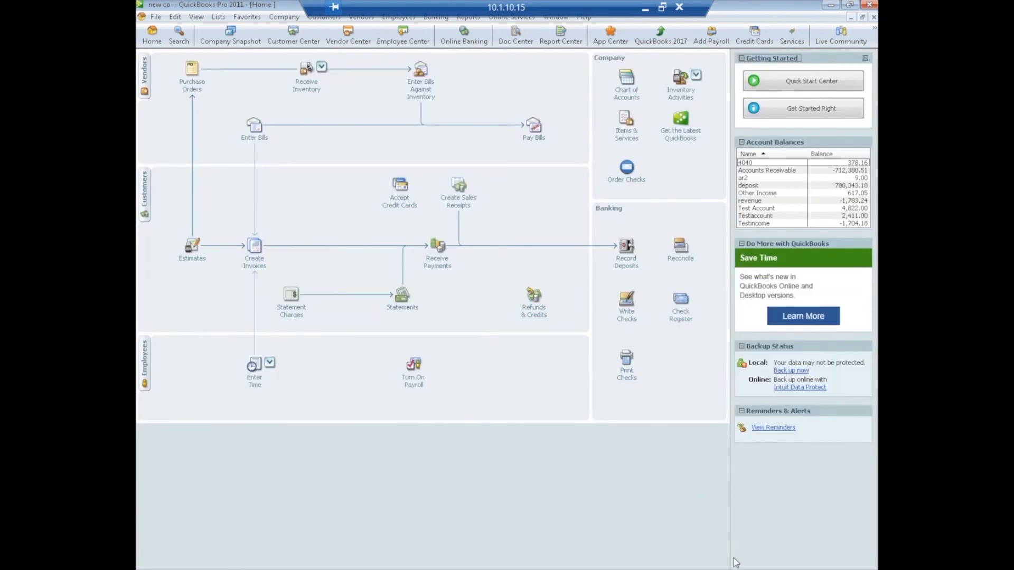
# Start a new Payment Gateway sale and pick the customer to charge
pyautogui.click(321, 19)
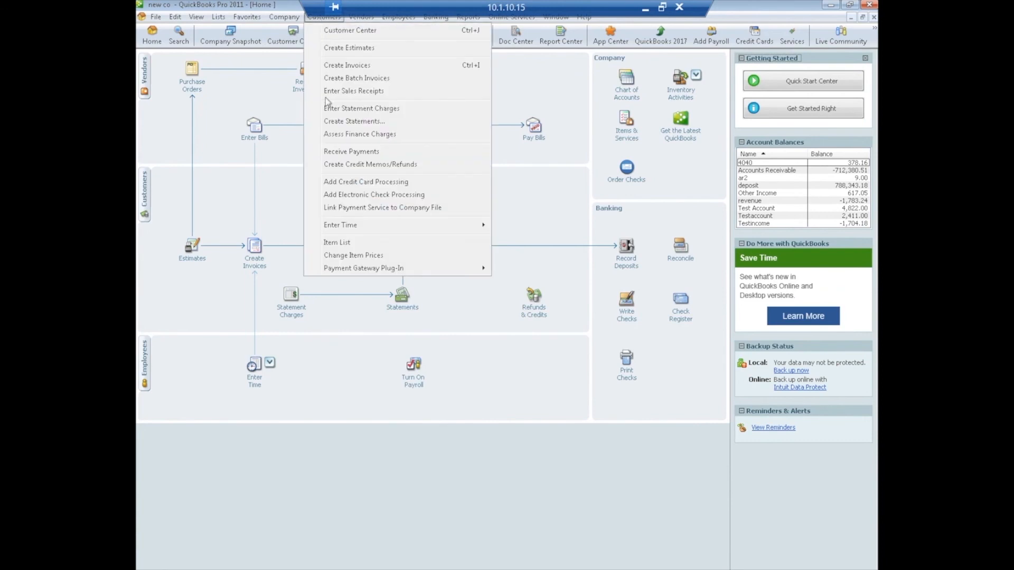
pyautogui.moveTo(392, 269)
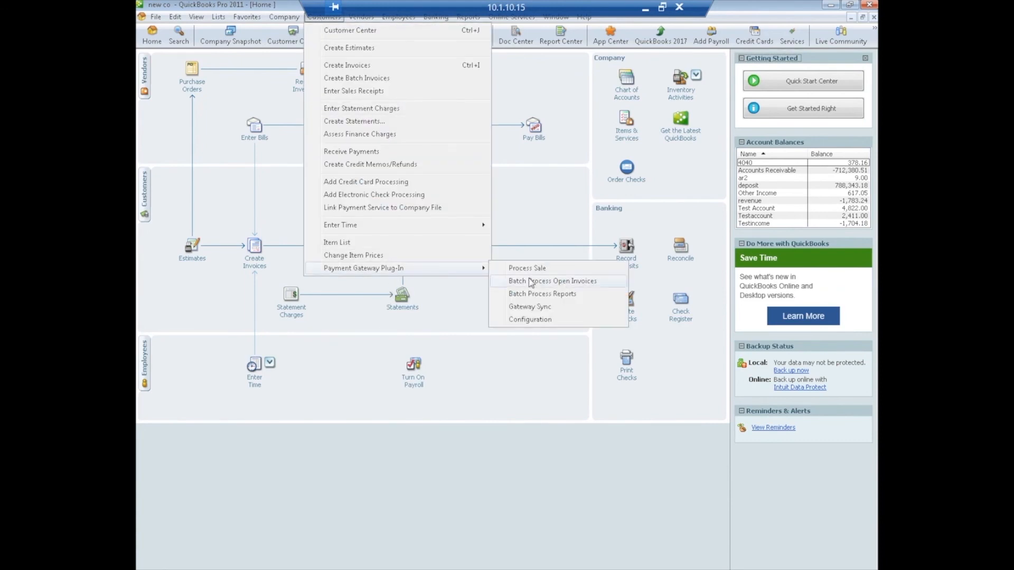
pyautogui.click(541, 269)
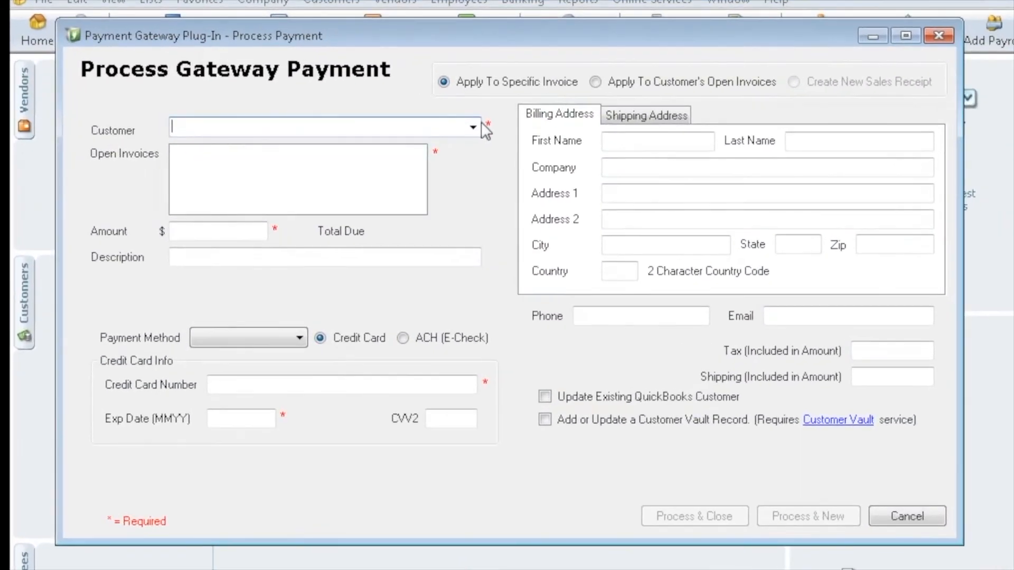
pyautogui.click(474, 127)
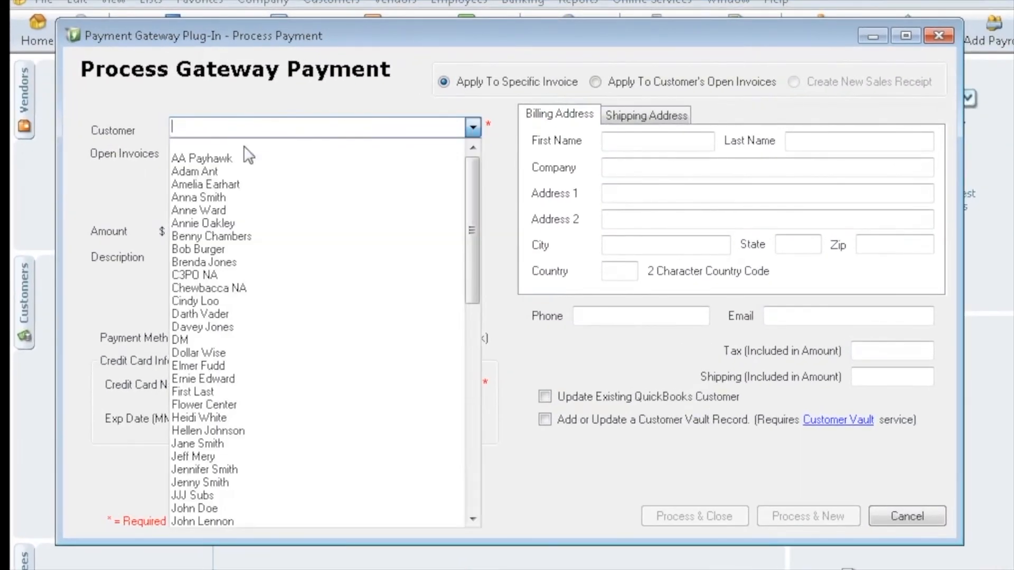
pyautogui.click(207, 207)
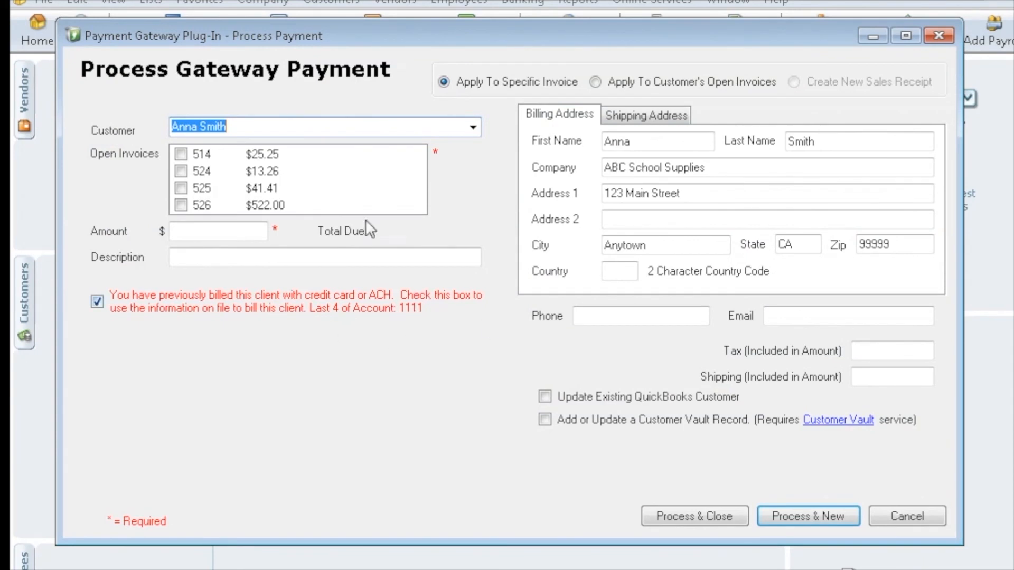
# Apply the payment to invoices 514 and 524 ($38.51) and bill the card on file
pyautogui.click(181, 155)
pyautogui.click(181, 171)
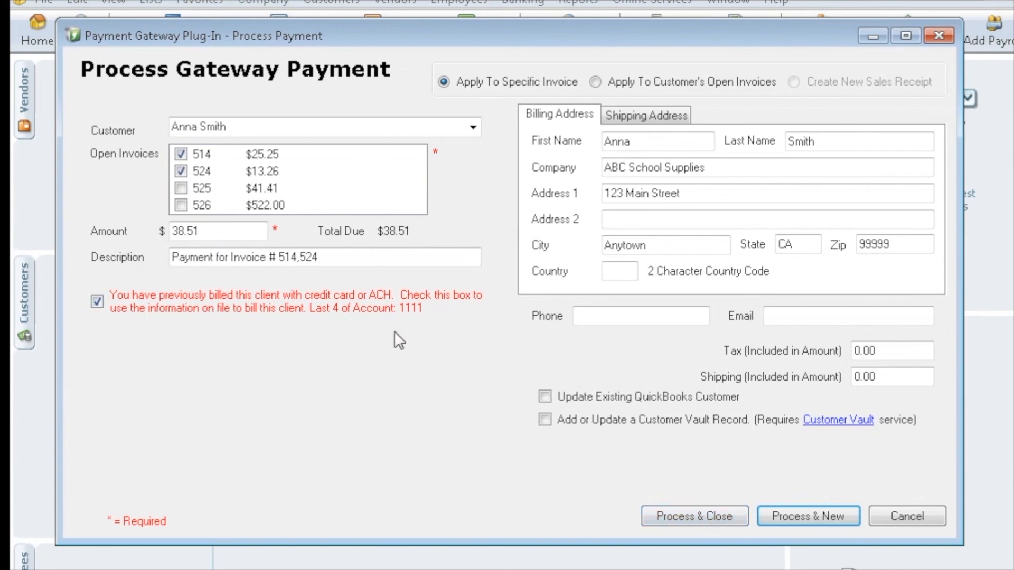
pyautogui.click(97, 302)
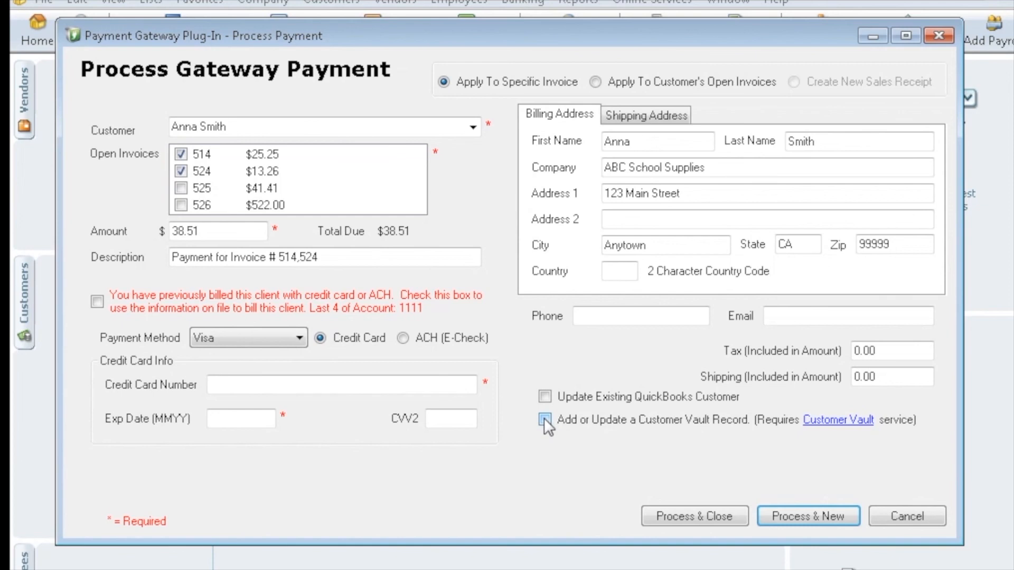
pyautogui.click(98, 302)
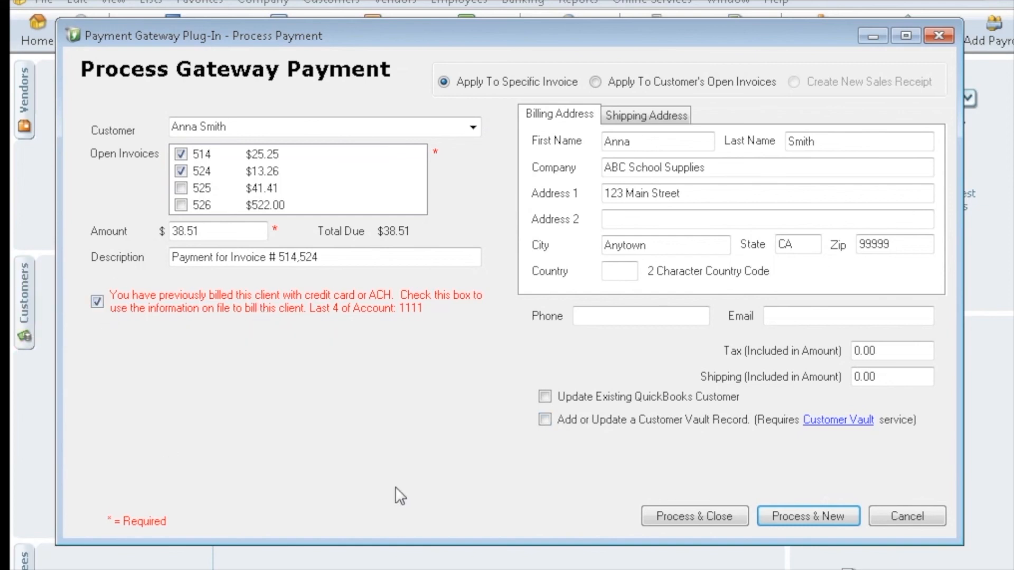
# Process the $38.51 card-on-file charge, acknowledge the approval, and save the customer payment
pyautogui.click(701, 521)
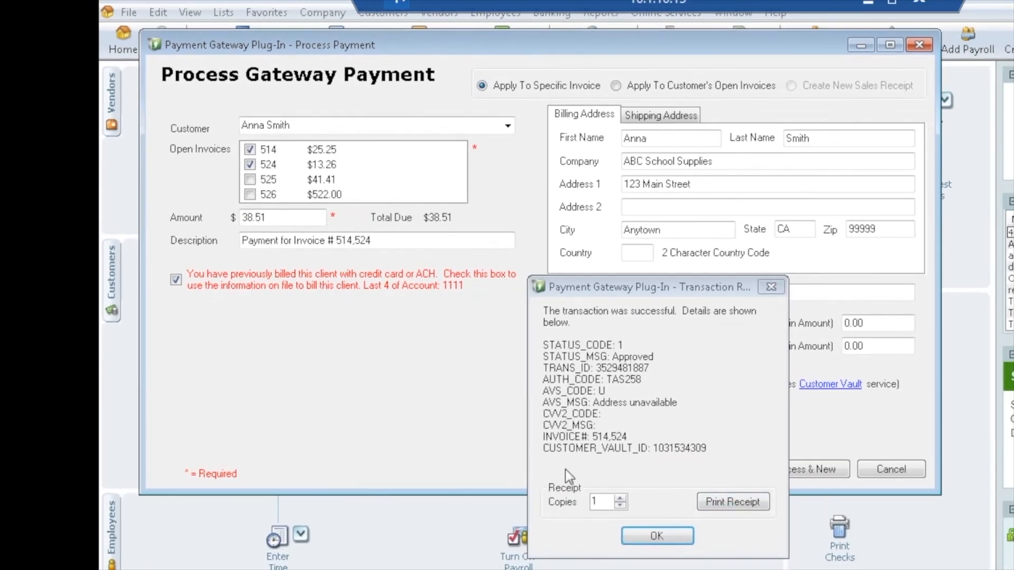
pyautogui.click(665, 540)
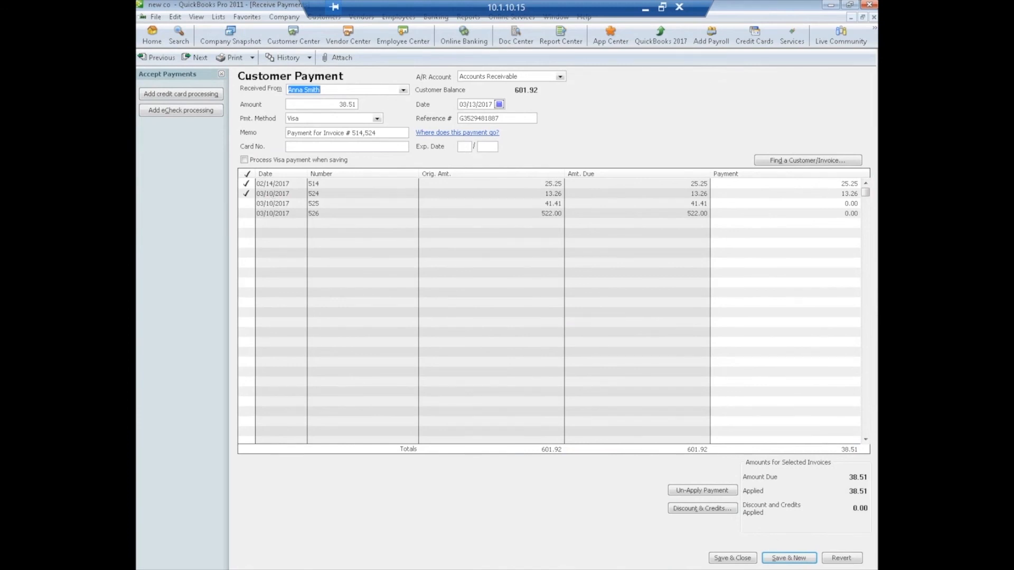
pyautogui.click(732, 558)
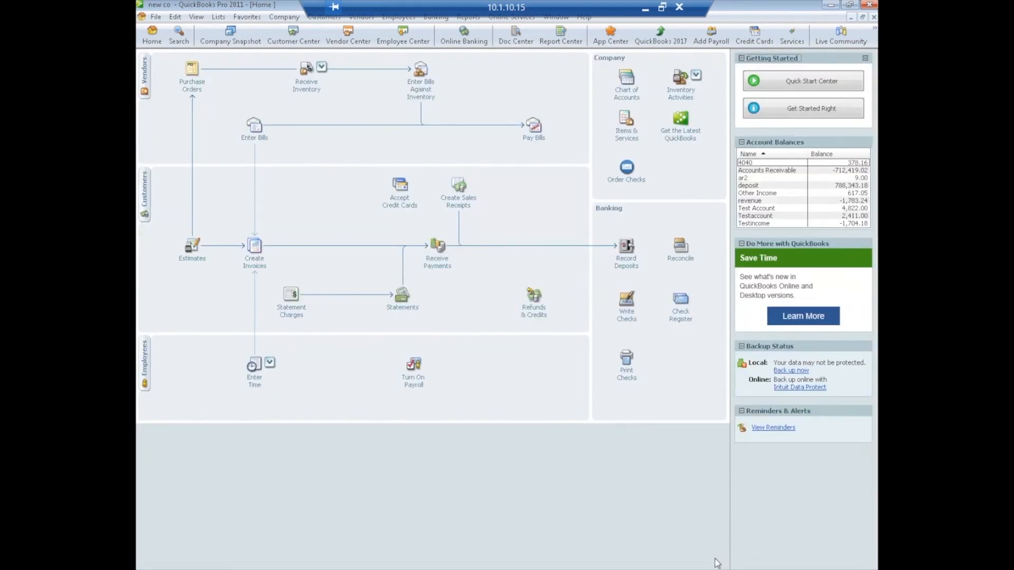
pyautogui.click(297, 40)
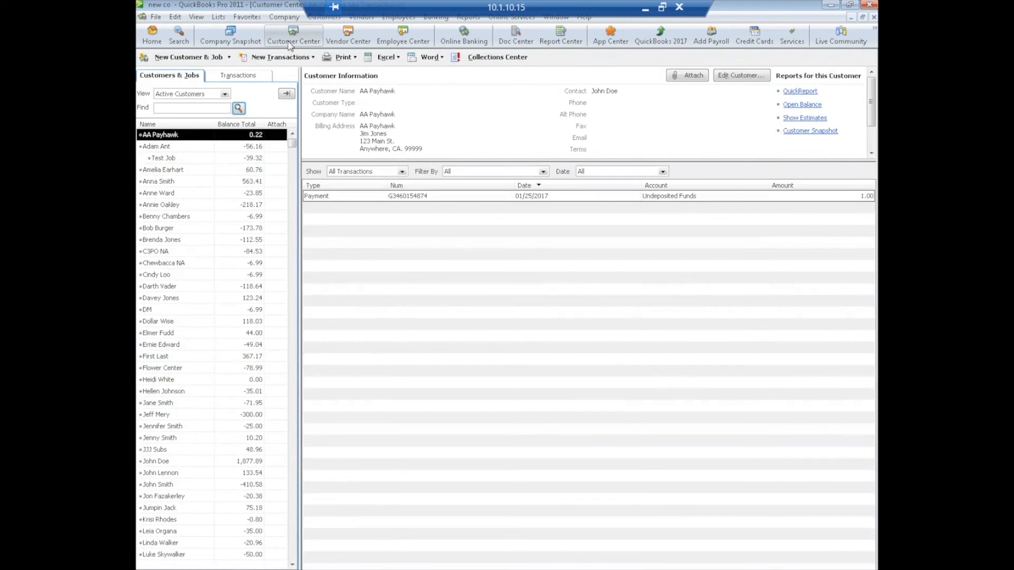
pyautogui.click(168, 182)
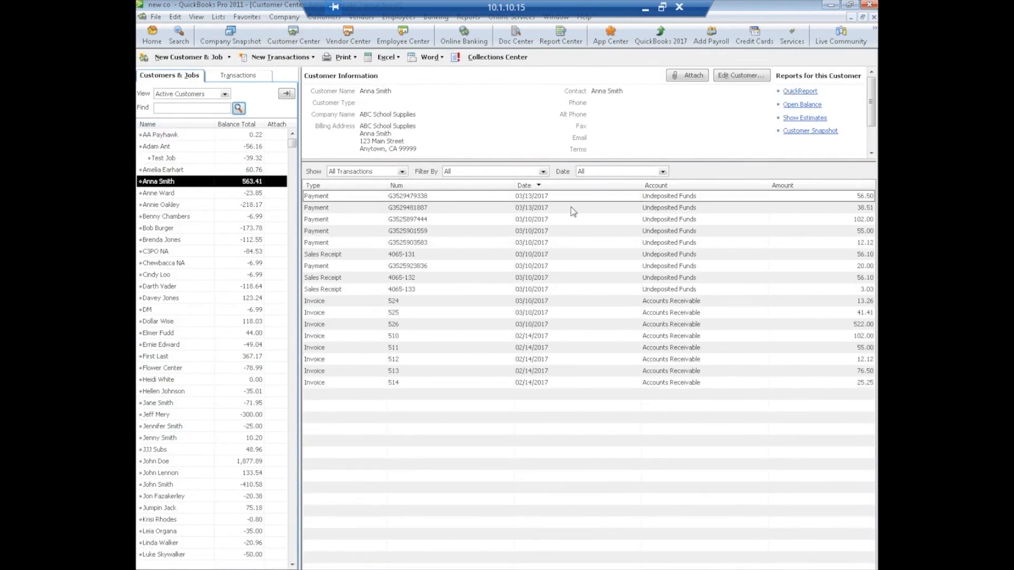
pyautogui.doubleClick(468, 197)
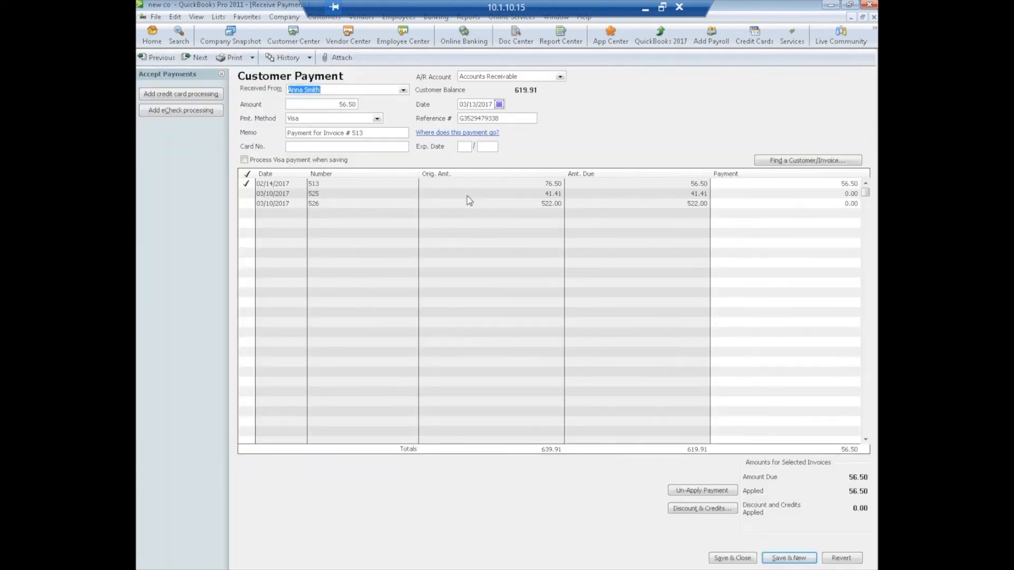
pyautogui.doubleClick(325, 184)
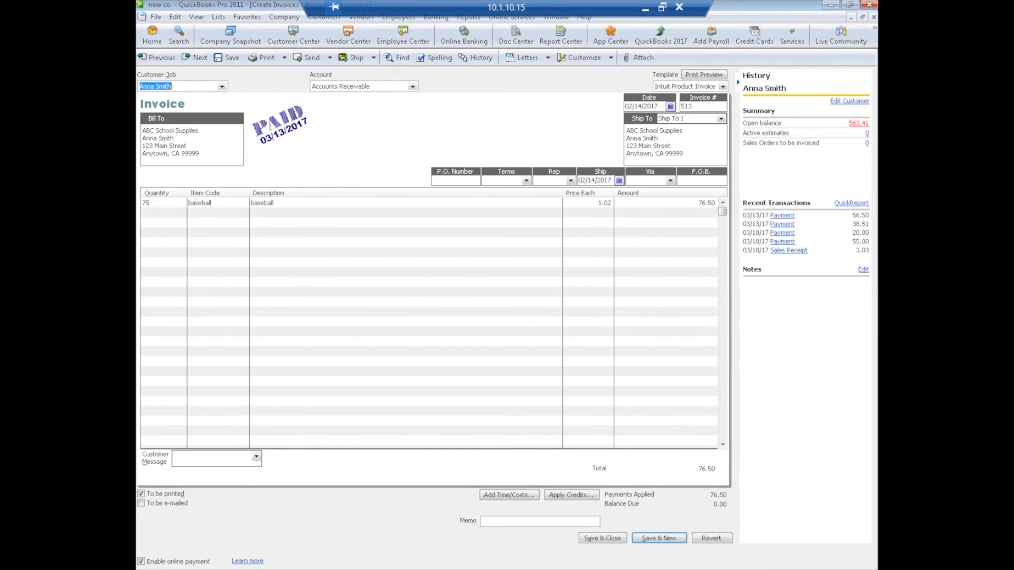
pyautogui.click(874, 18)
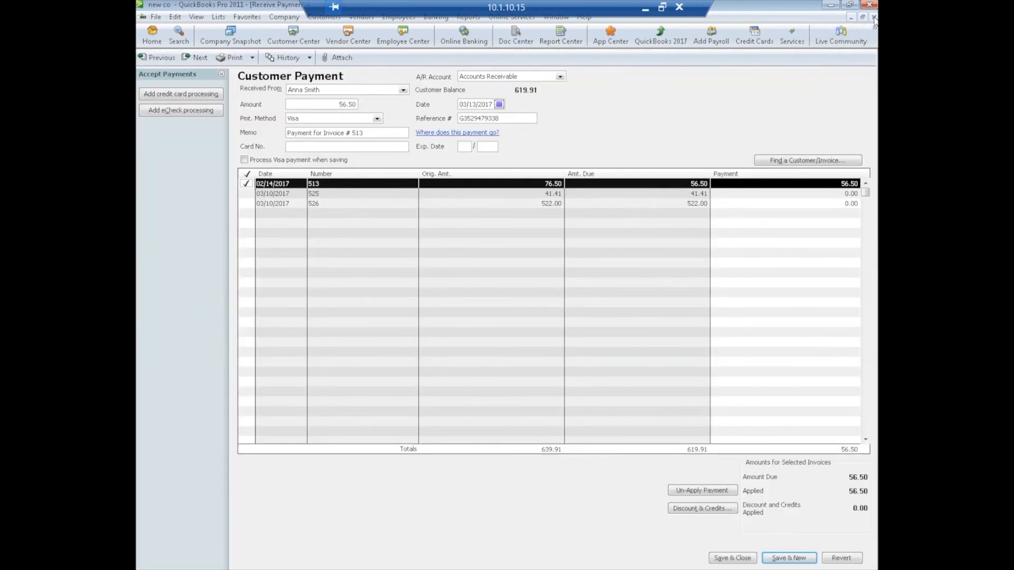
pyautogui.click(874, 18)
pyautogui.click(874, 19)
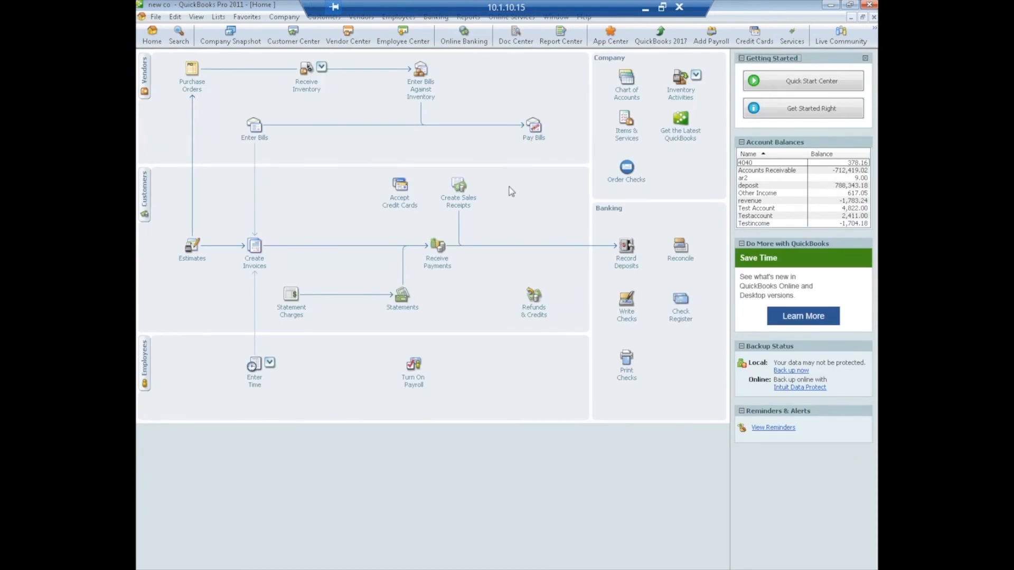
# Create and save a sales receipt for the chosen customer with 14 baseballs totalling $14.28
pyautogui.click(468, 206)
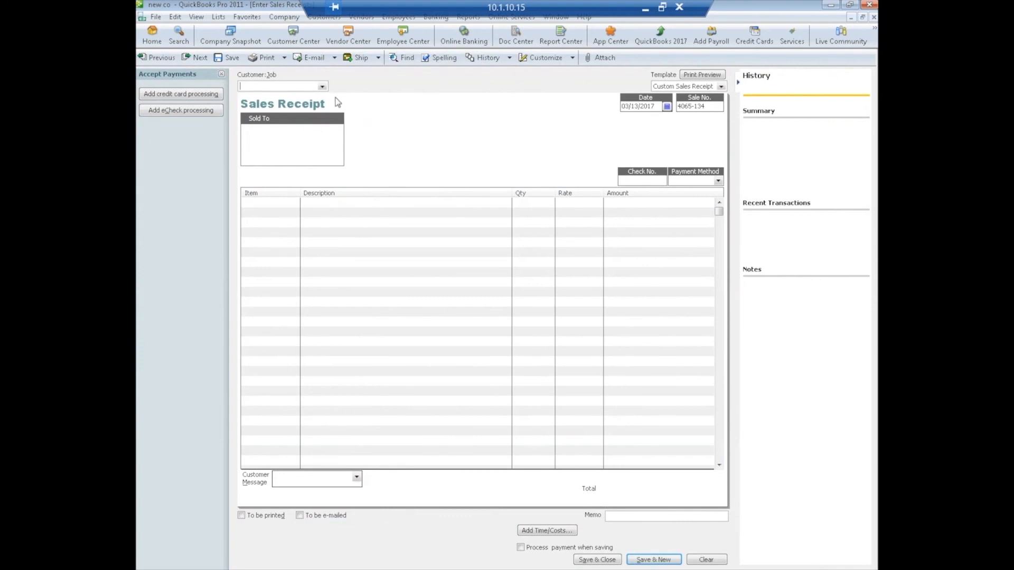
pyautogui.click(321, 86)
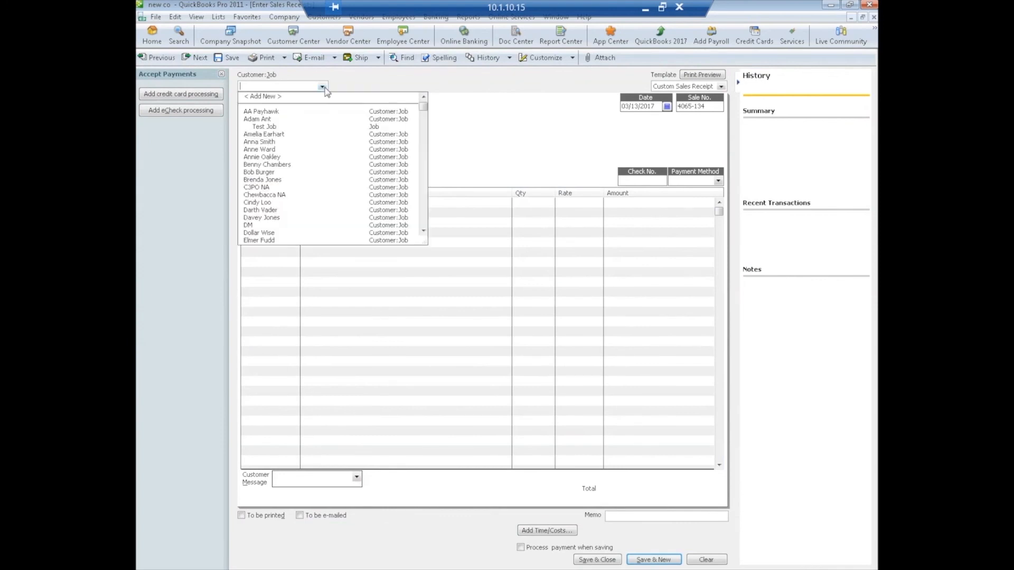
pyautogui.click(272, 143)
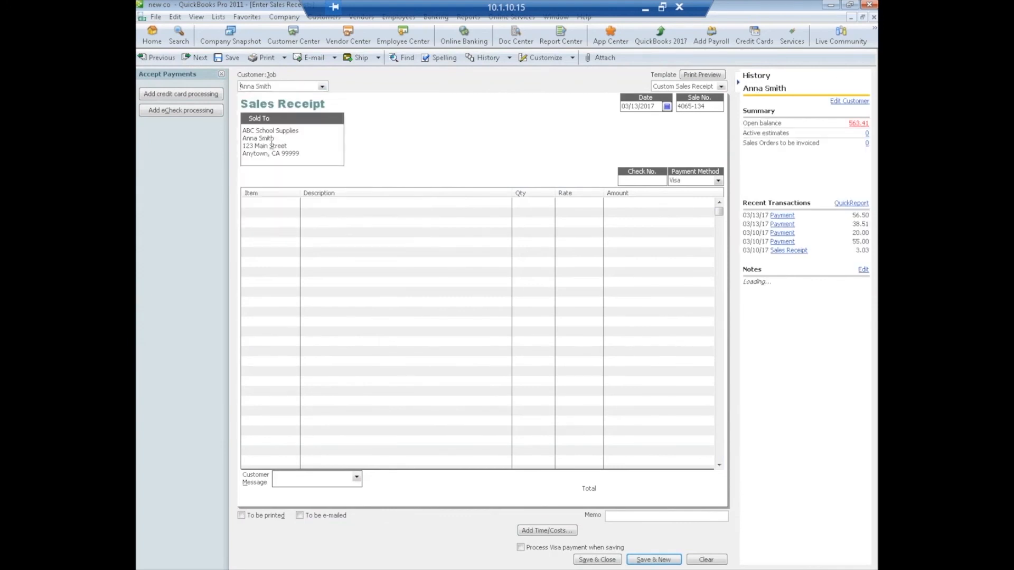
pyautogui.click(266, 204)
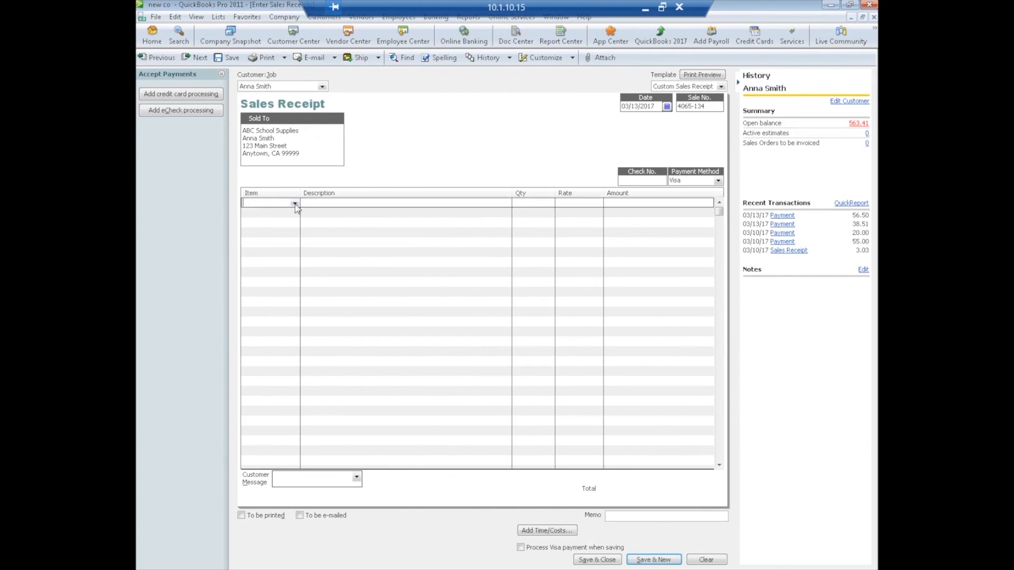
pyautogui.click(295, 204)
pyautogui.click(262, 228)
pyautogui.click(520, 204)
pyautogui.write('14')
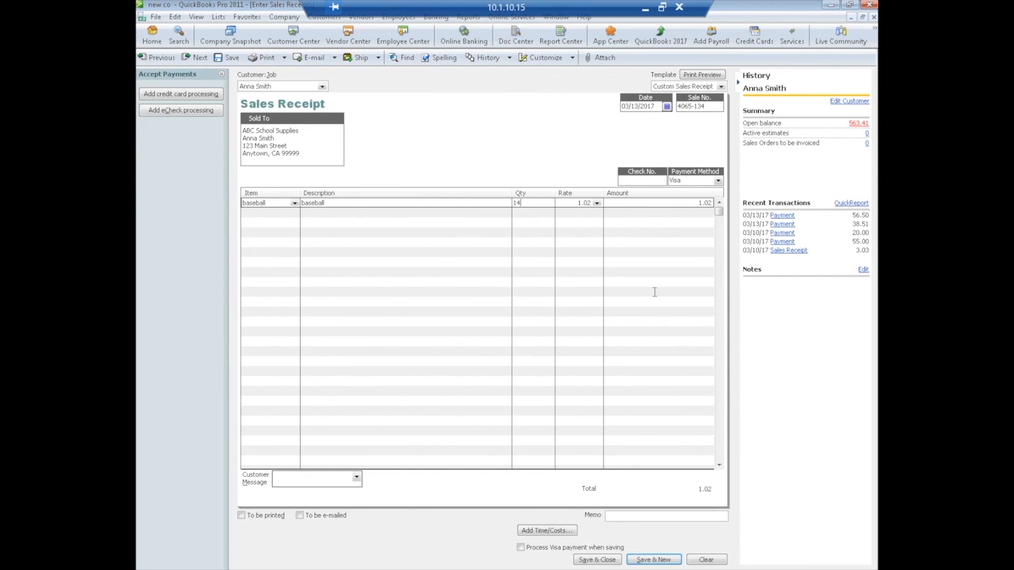
pyautogui.click(539, 239)
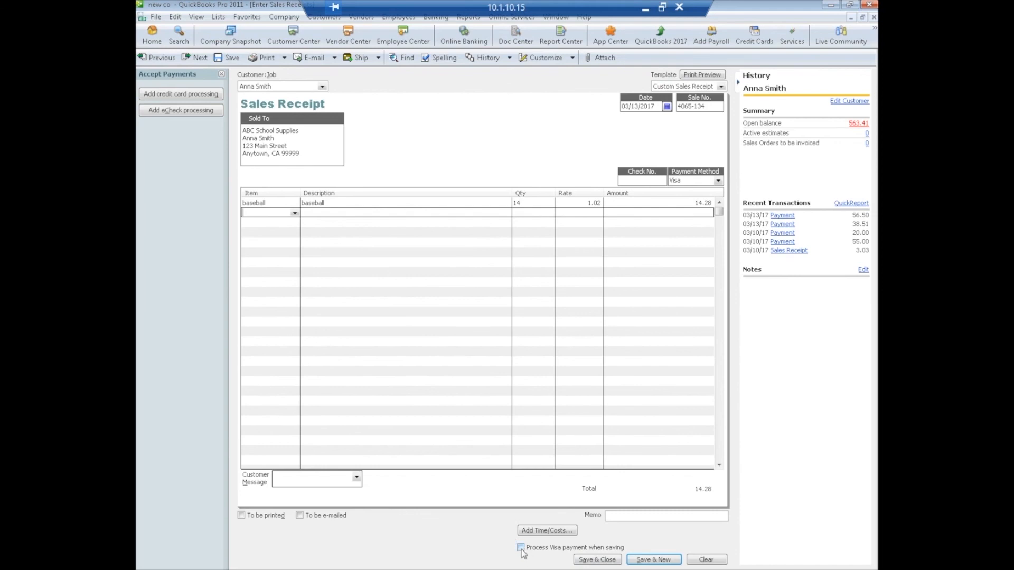
pyautogui.click(596, 561)
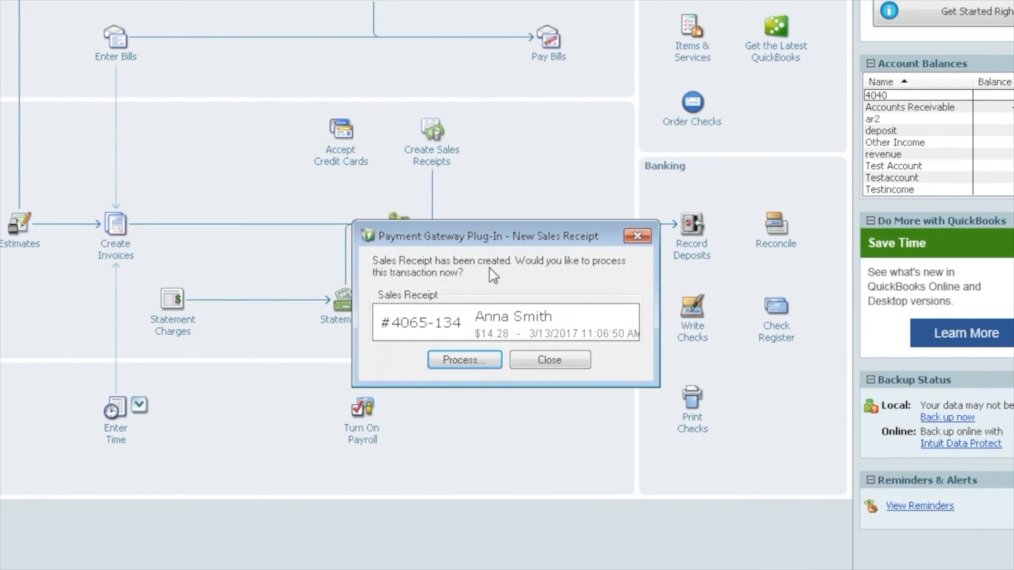
# Charge the $14.28 receipt to the card on file through the gateway and accept the approval
pyautogui.click(445, 361)
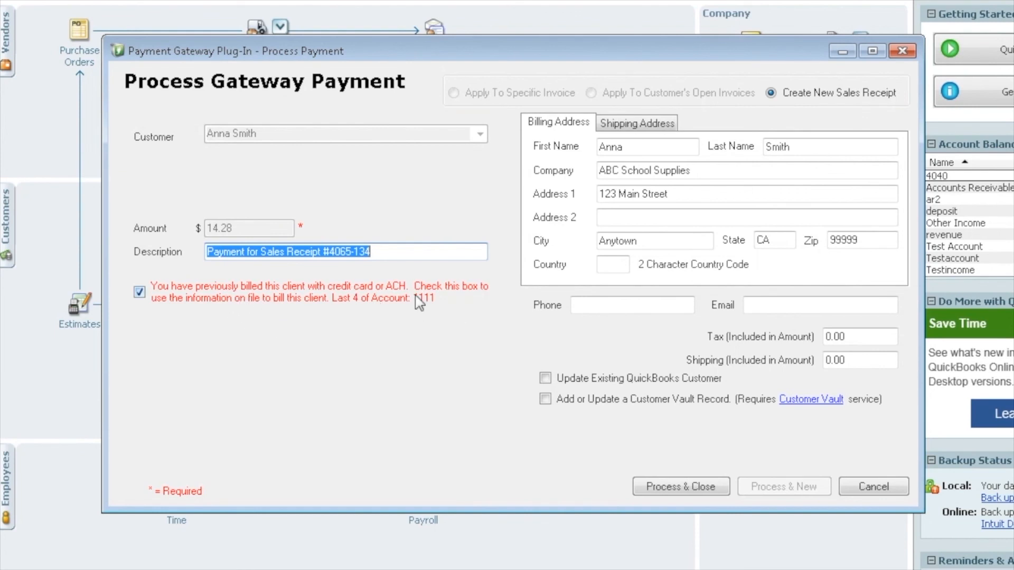
pyautogui.click(140, 292)
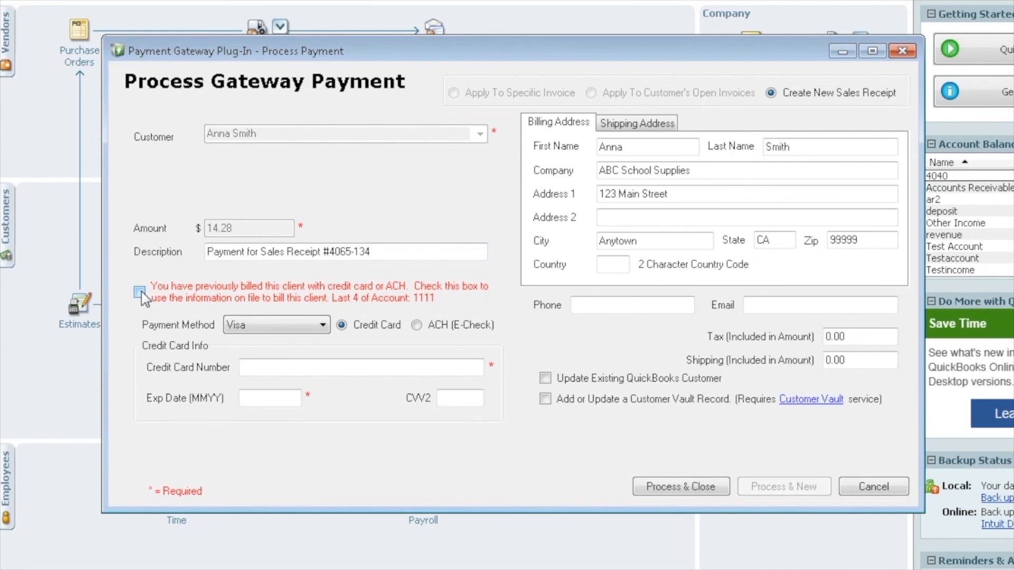
pyautogui.click(139, 292)
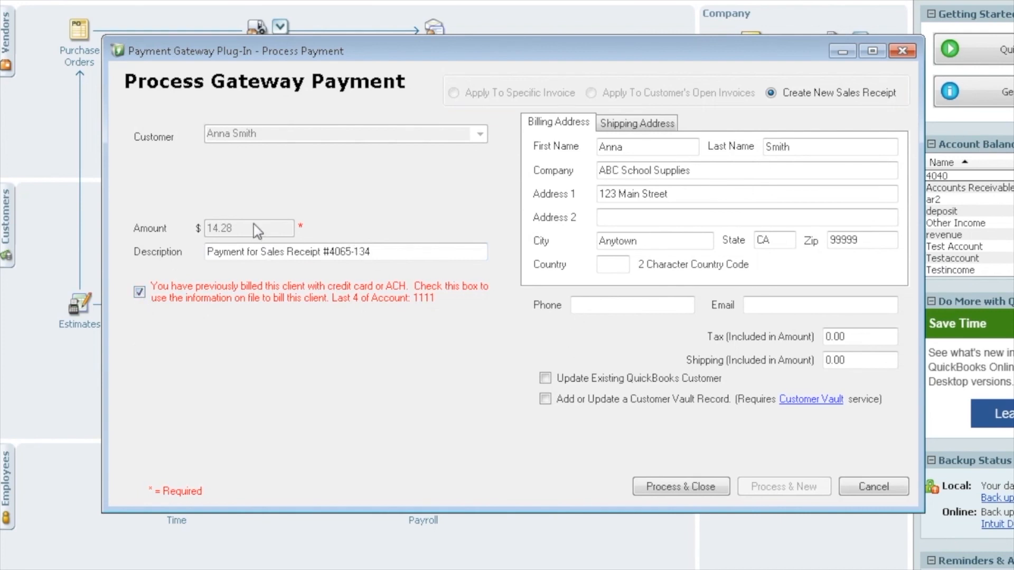
pyautogui.click(685, 486)
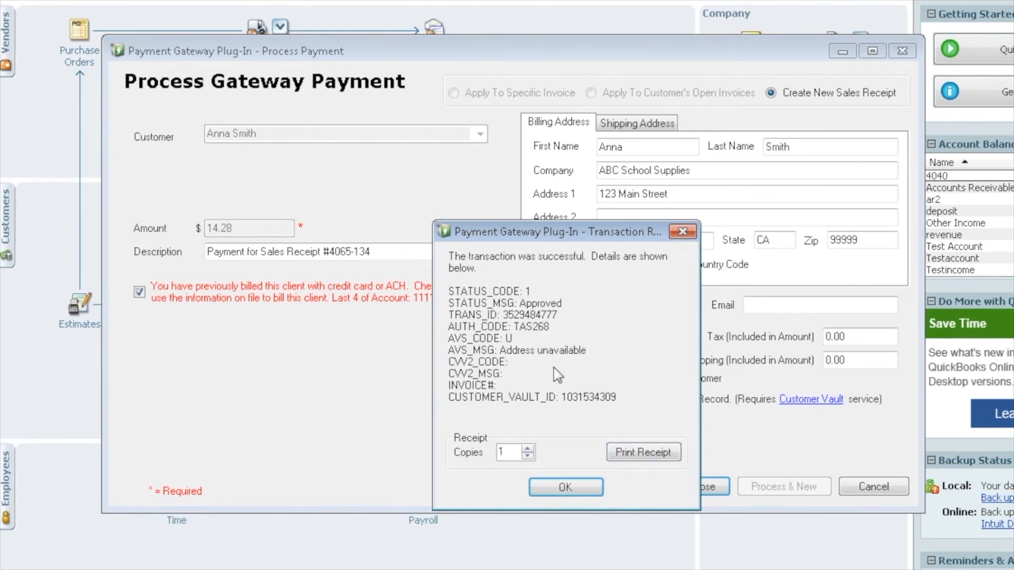
pyautogui.click(576, 490)
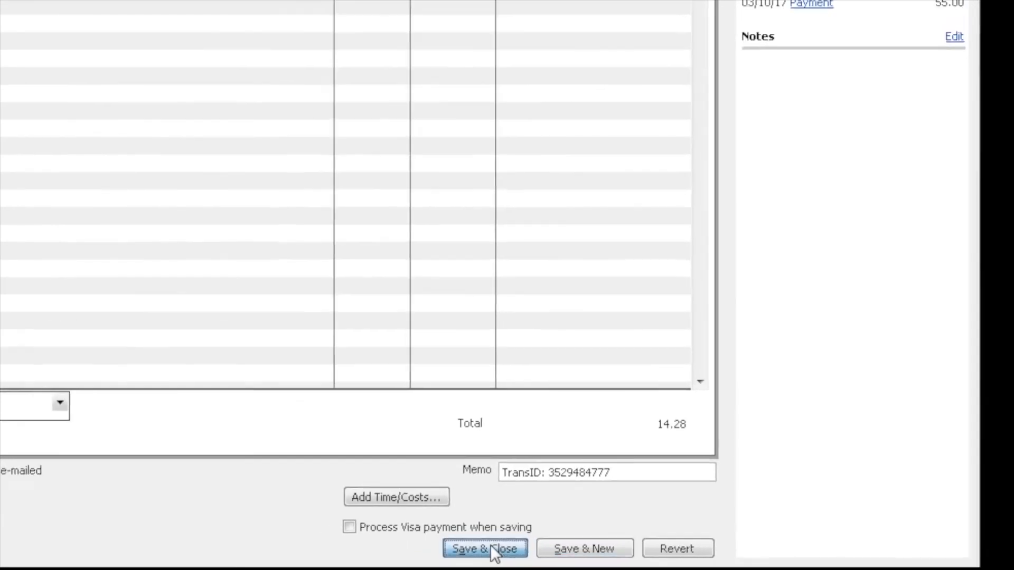
# Save and close the processed $14.28 baseball sales receipt
pyautogui.click(454, 544)
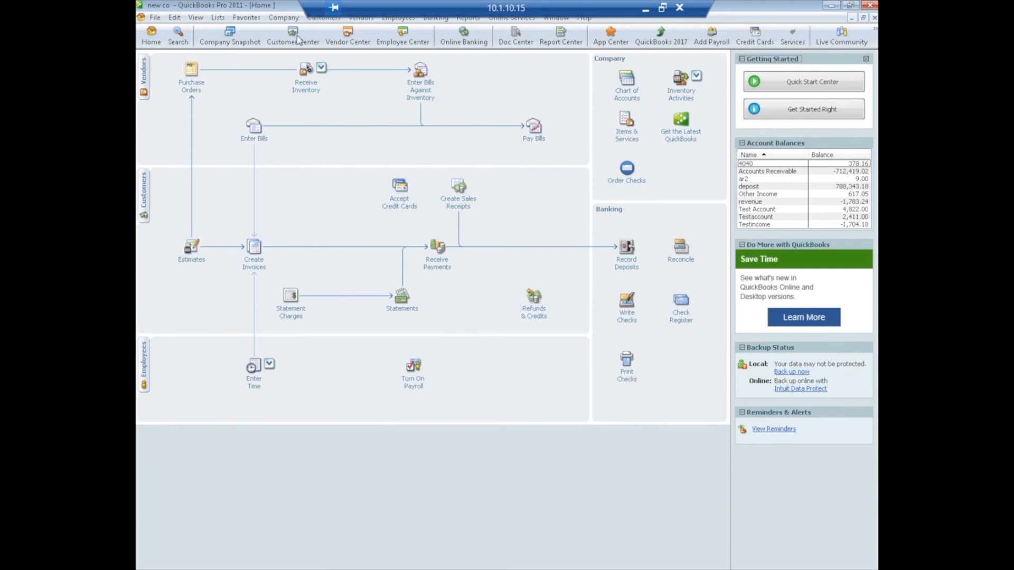
# Launch Gateway Sync from Customers > Payment Gateway Plug-In
pyautogui.click(322, 19)
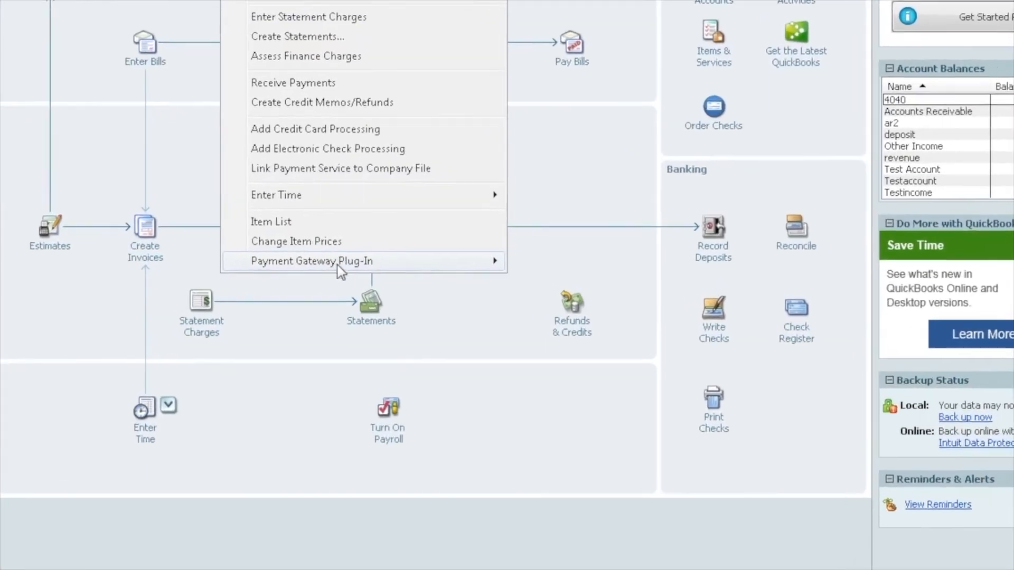
pyautogui.moveTo(490, 266)
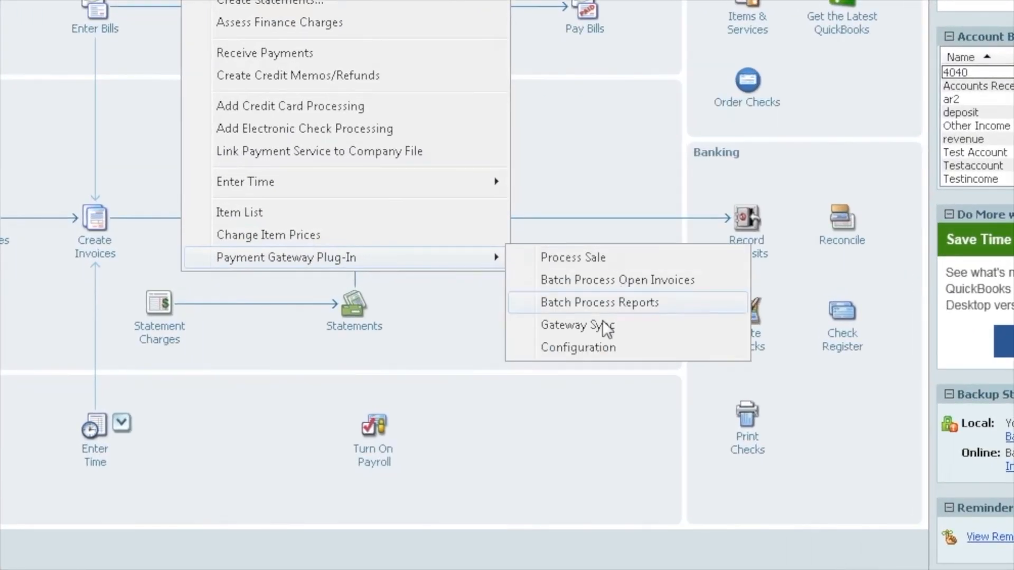
pyautogui.click(588, 321)
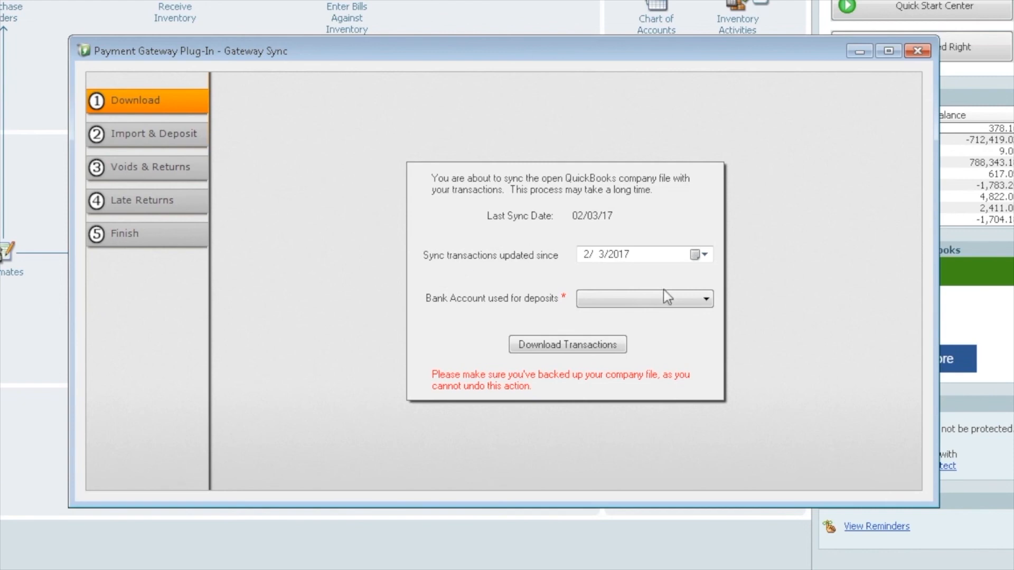
# Download gateway transactions updated since 3/10/2017 into the deposit bank account
pyautogui.click(702, 256)
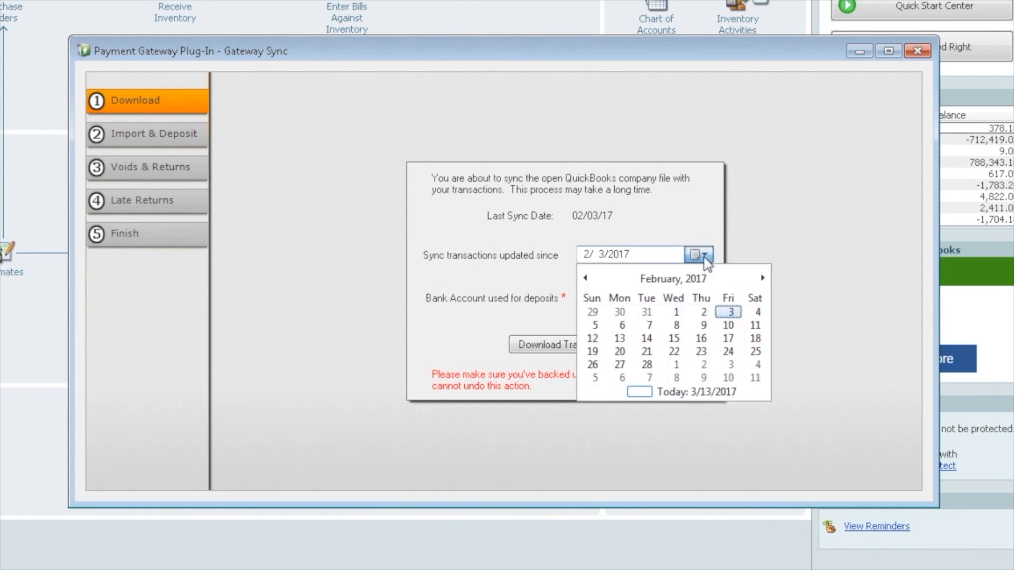
pyautogui.click(763, 278)
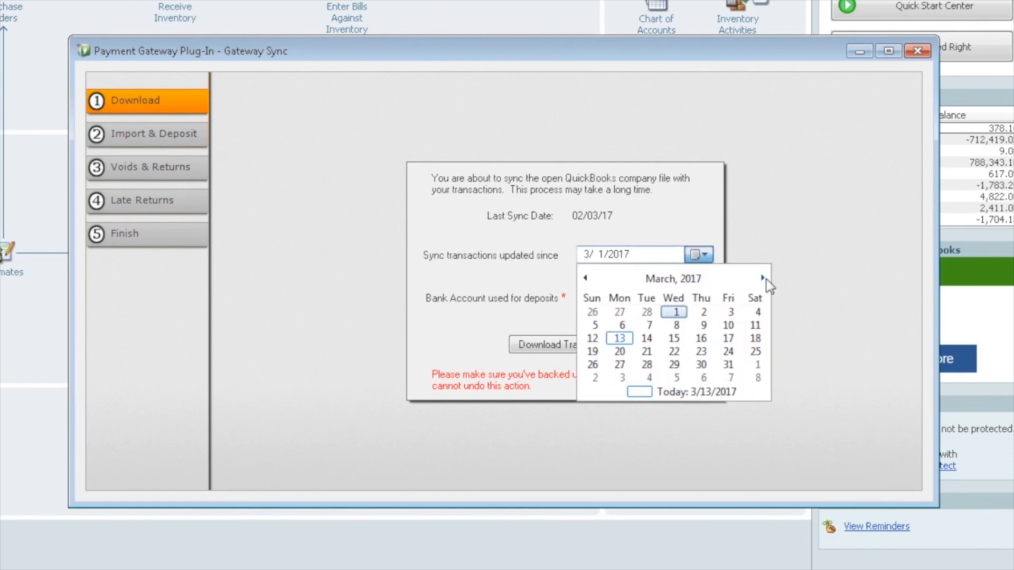
pyautogui.click(729, 326)
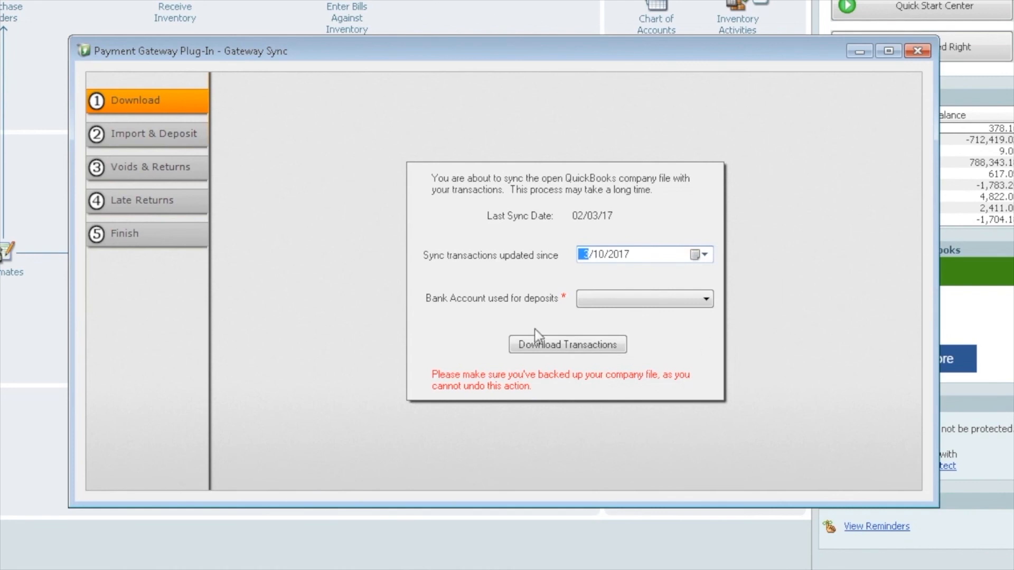
pyautogui.click(708, 299)
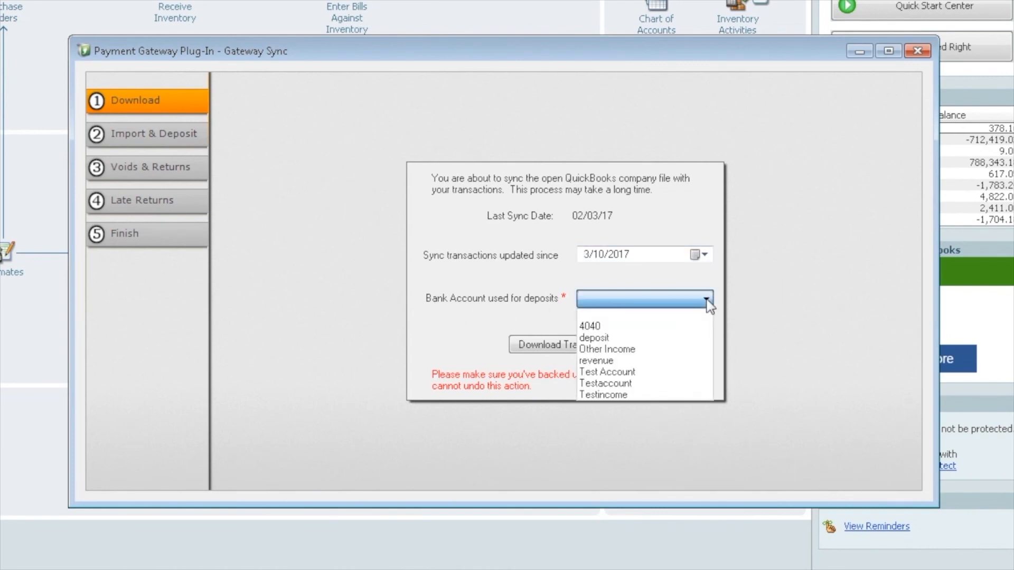
pyautogui.click(604, 338)
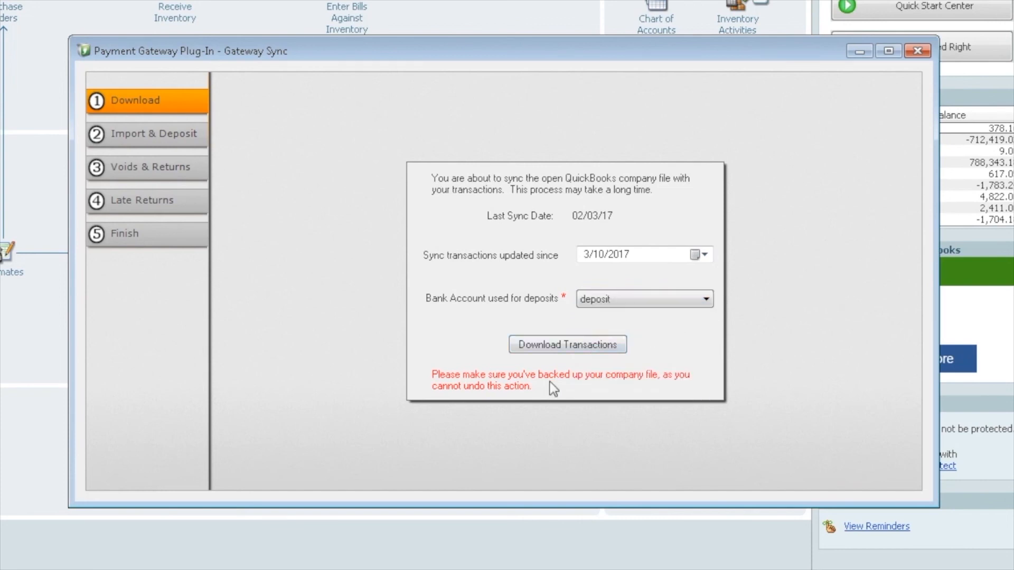
pyautogui.click(561, 346)
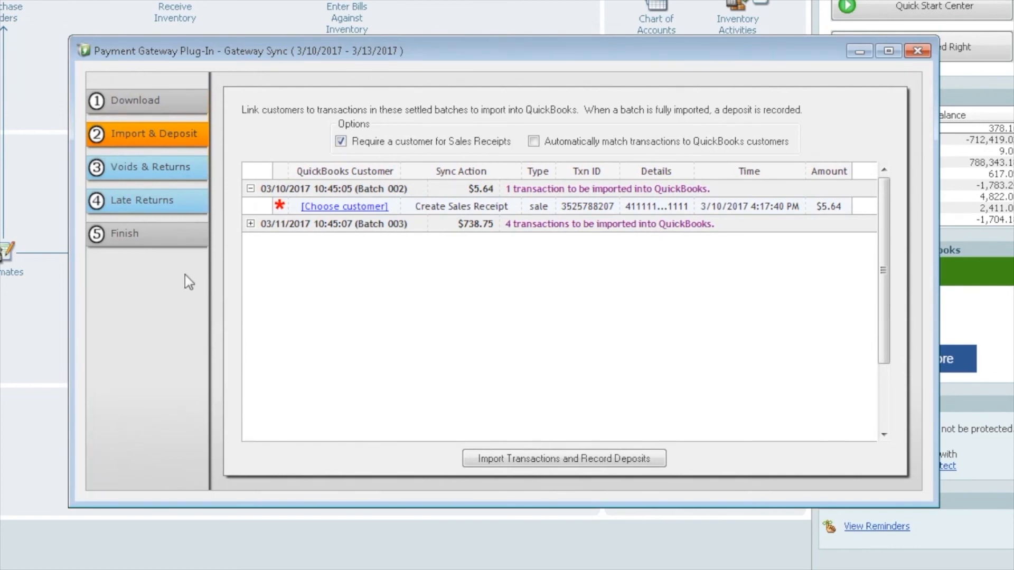
# Auto-match Batch 003's four sales to QuickBooks customers, then begin choosing Batch 002's customer
pyautogui.click(251, 224)
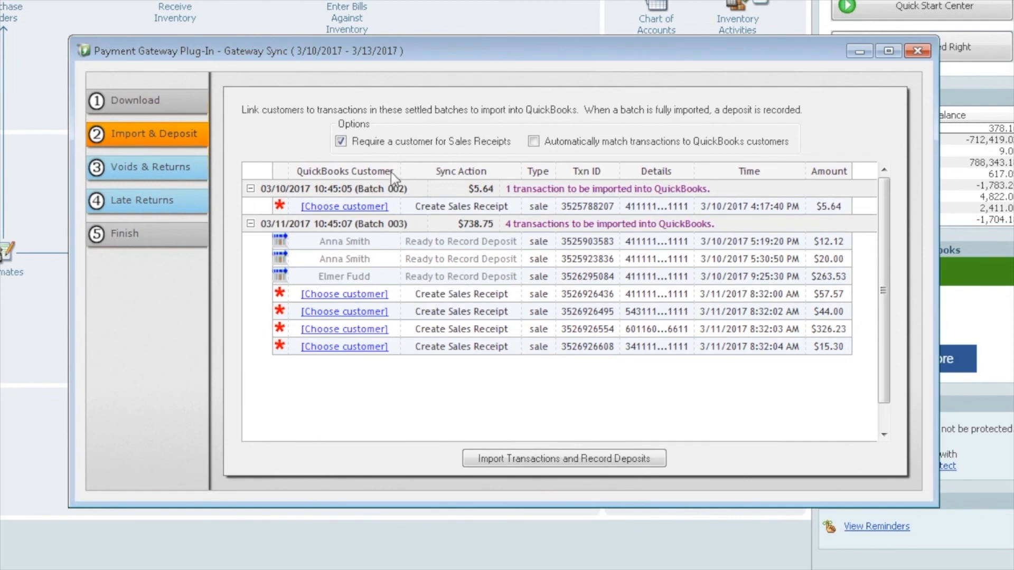
pyautogui.click(534, 142)
pyautogui.click(498, 383)
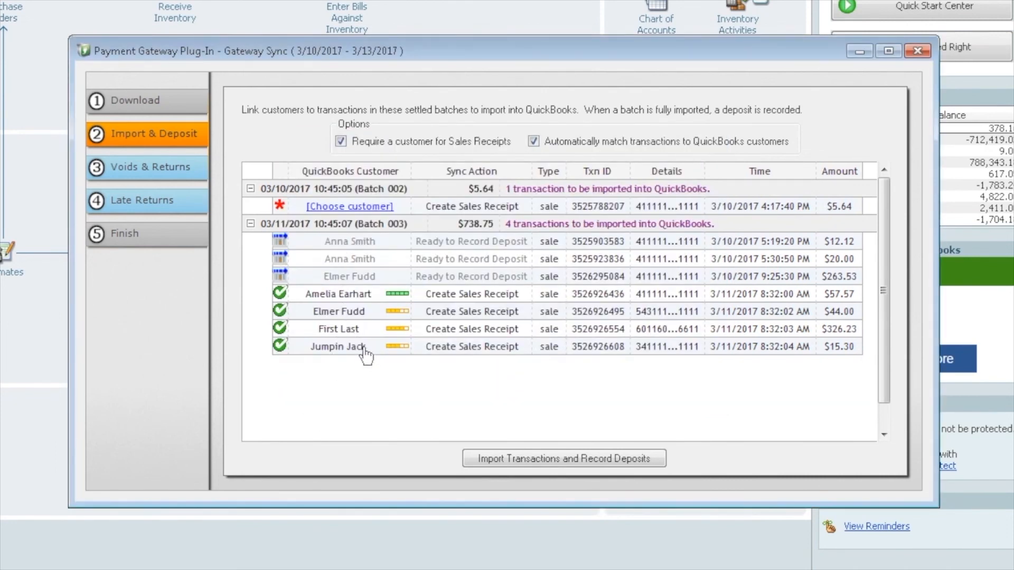
pyautogui.click(336, 208)
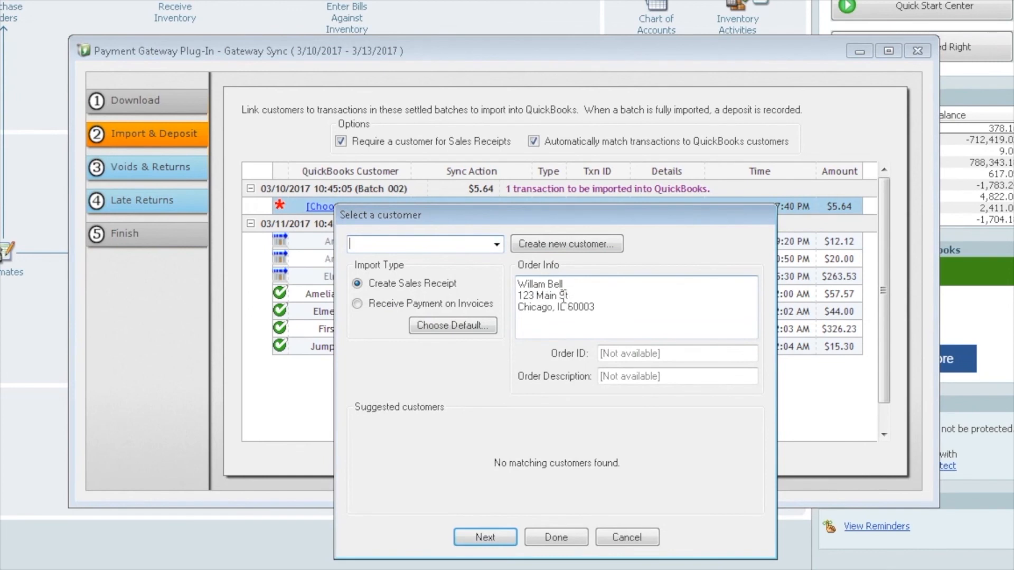
# Create a new customer from Batch 002's $5.64 order details
pyautogui.click(497, 245)
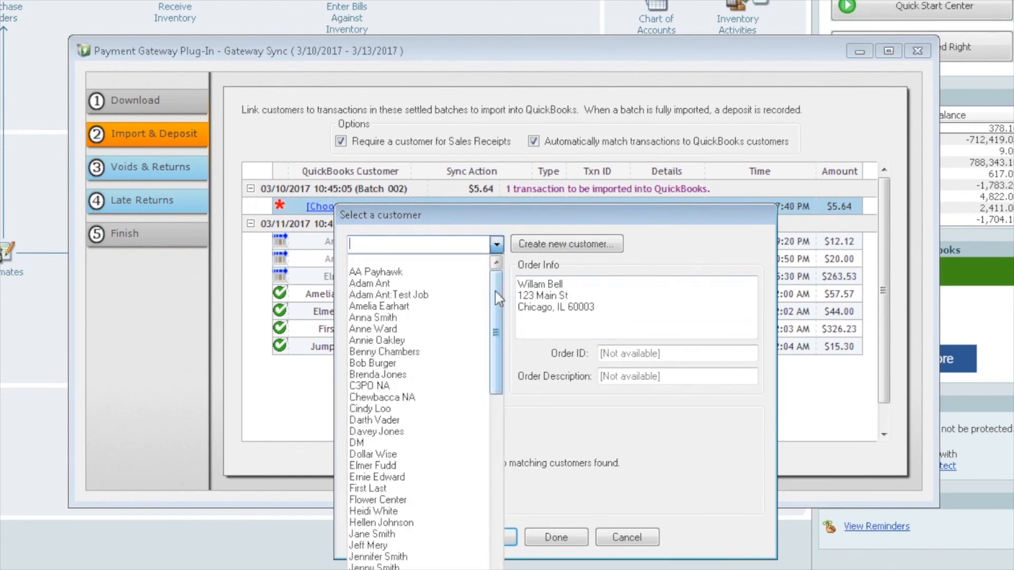
pyautogui.moveTo(496, 291)
pyautogui.mouseDown()
pyautogui.moveTo(502, 345)
pyautogui.moveTo(487, 496)
pyautogui.moveTo(492, 280)
pyautogui.mouseUp()
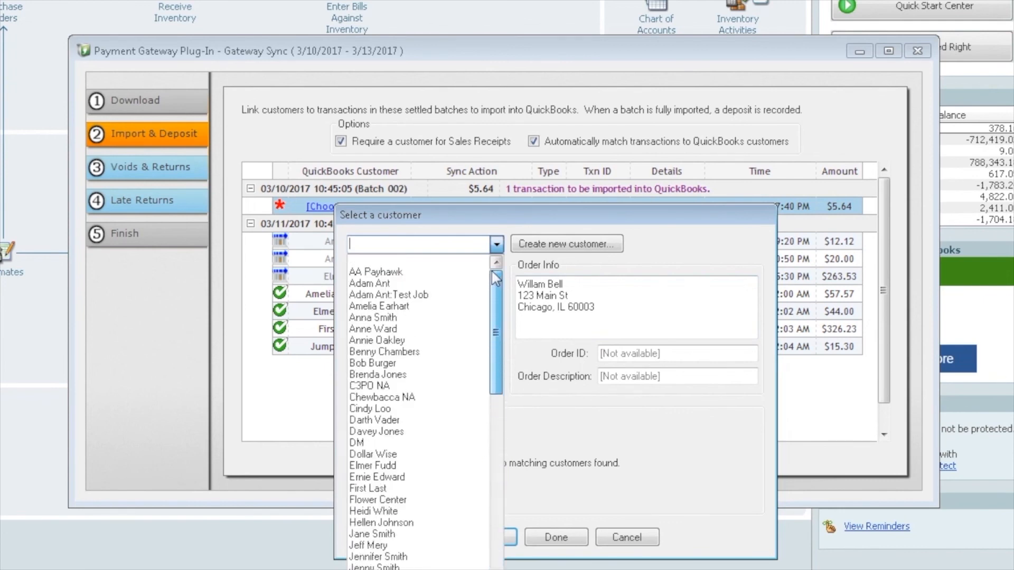
pyautogui.click(551, 249)
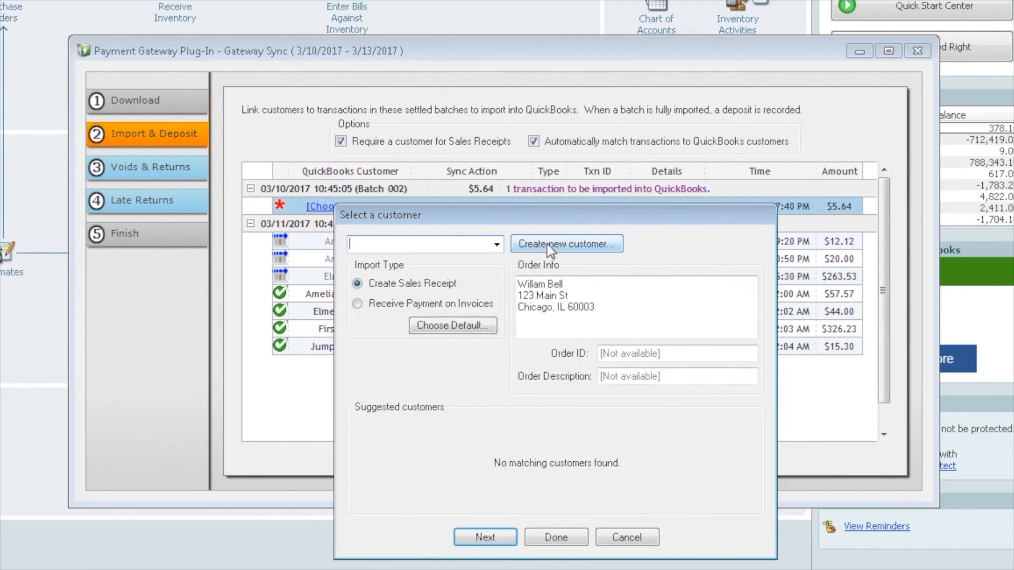
pyautogui.click(550, 246)
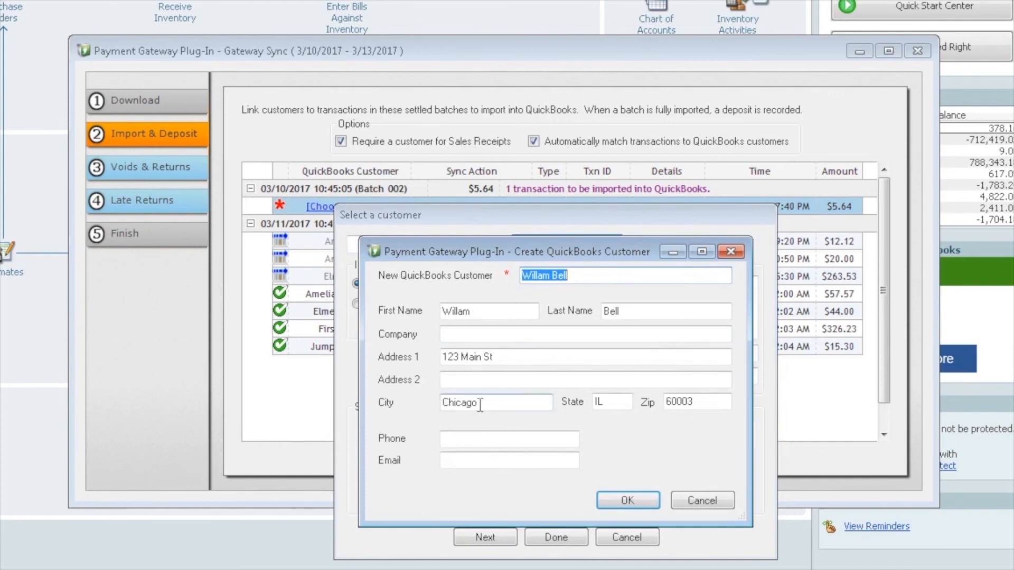
pyautogui.click(634, 501)
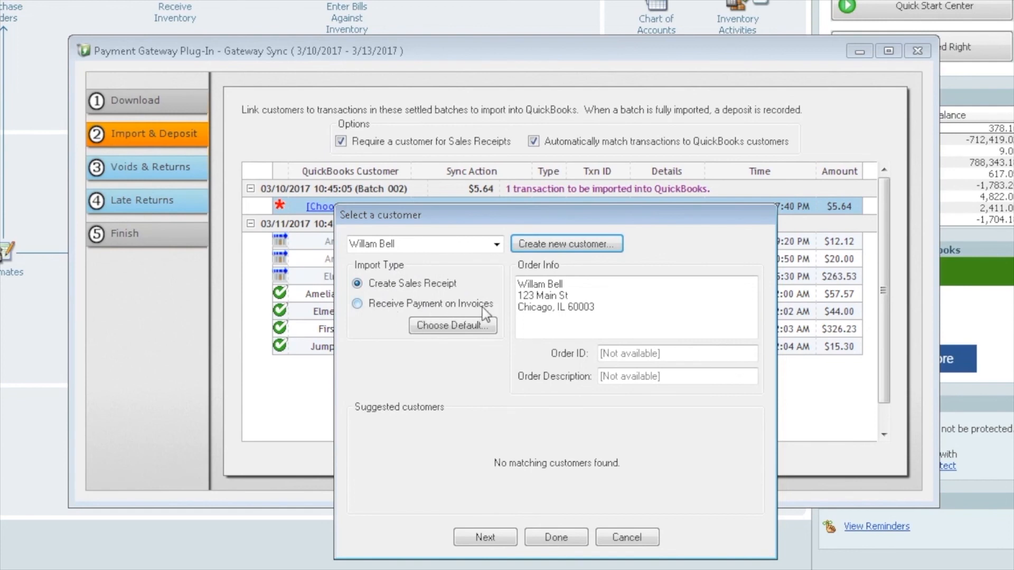
# Import the sale as Receive Payment on Invoices and make that the default import type
pyautogui.click(358, 304)
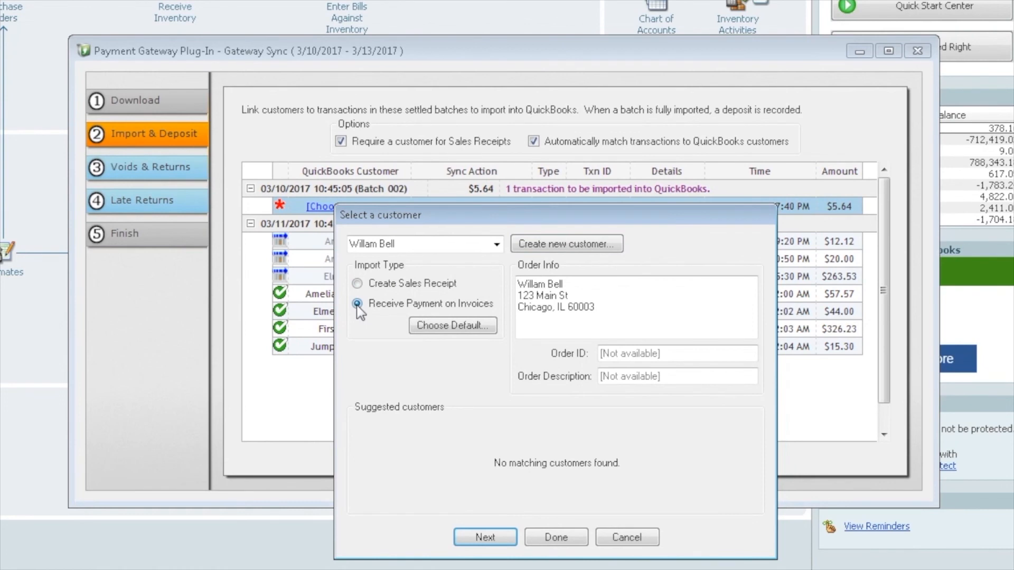
pyautogui.click(448, 327)
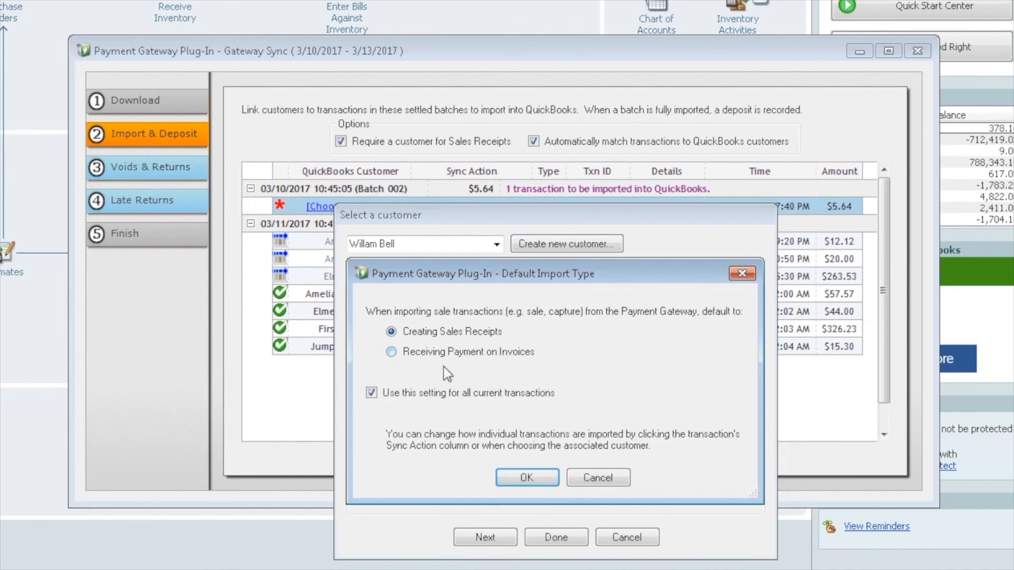
pyautogui.click(391, 351)
pyautogui.click(531, 478)
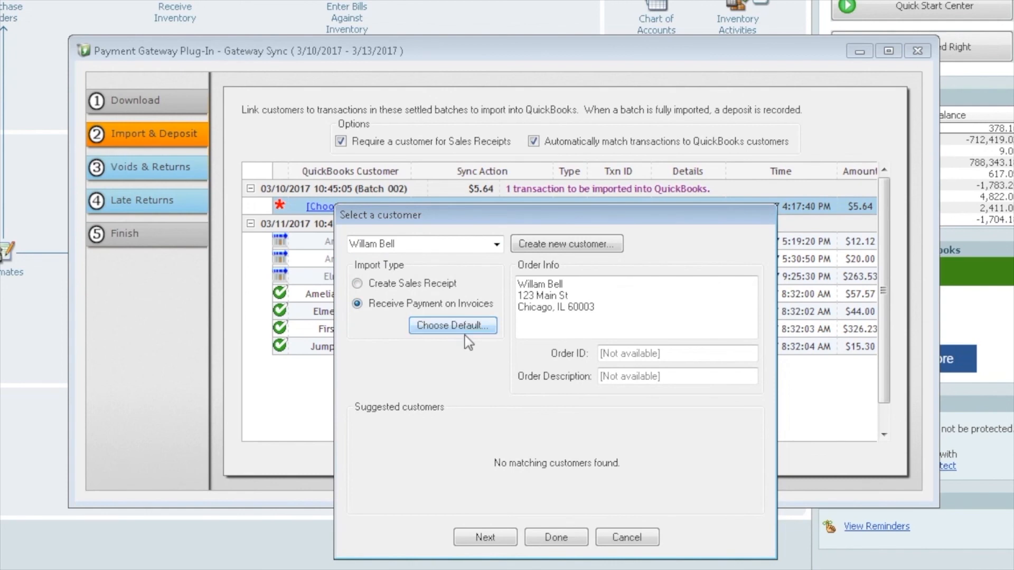
# Confirm the new customer assignment for Batch 002's $5.64 sale
pyautogui.click(566, 539)
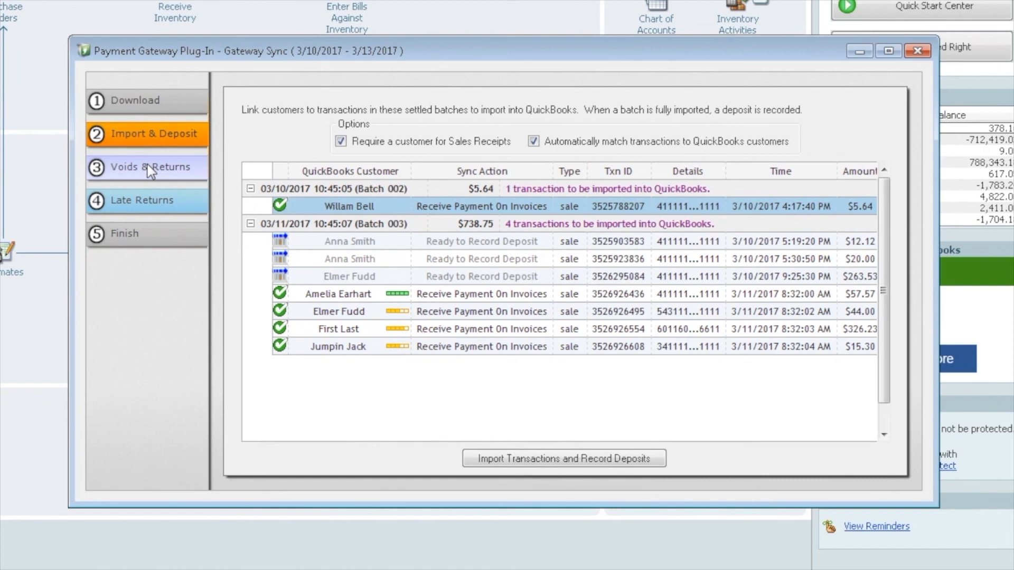
# Import the five gateway transactions, record both batch deposits, and close the finished sync
pyautogui.click(559, 460)
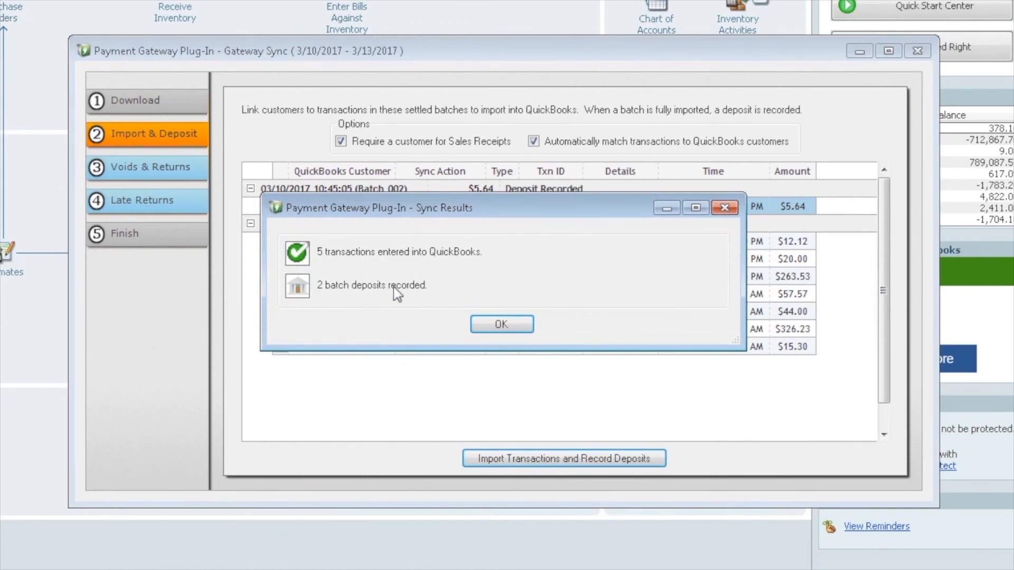
pyautogui.click(510, 325)
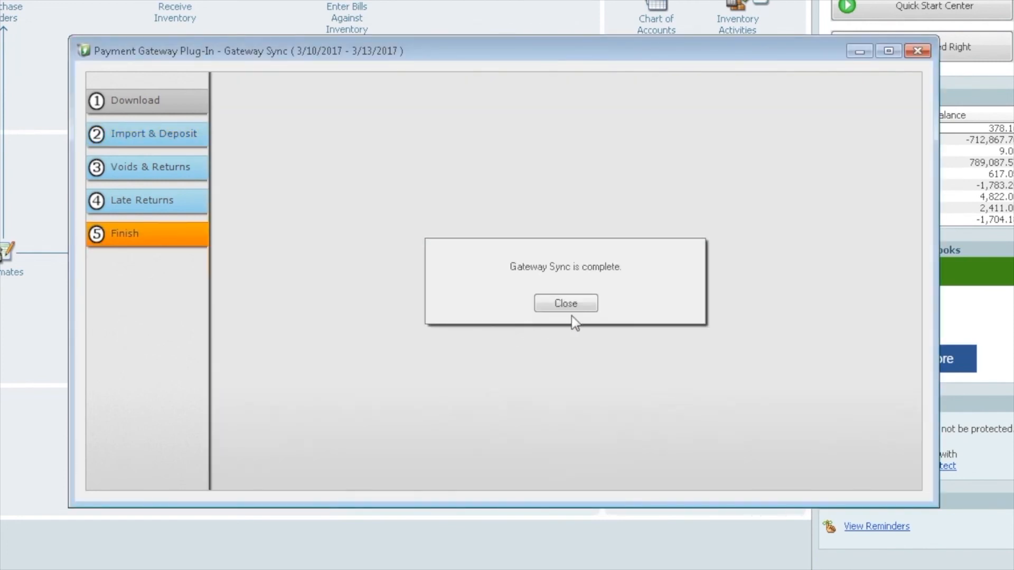
pyautogui.click(574, 302)
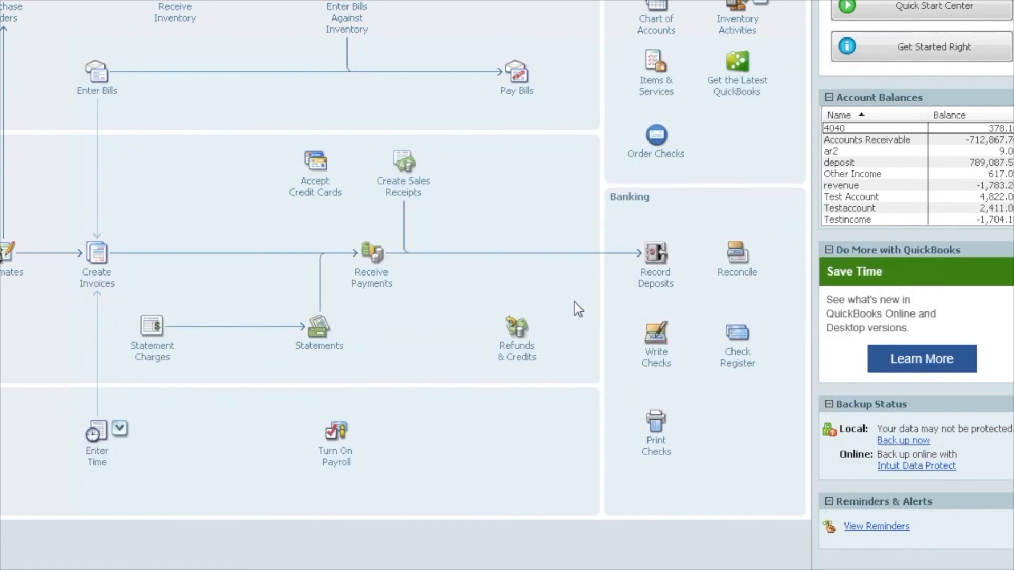